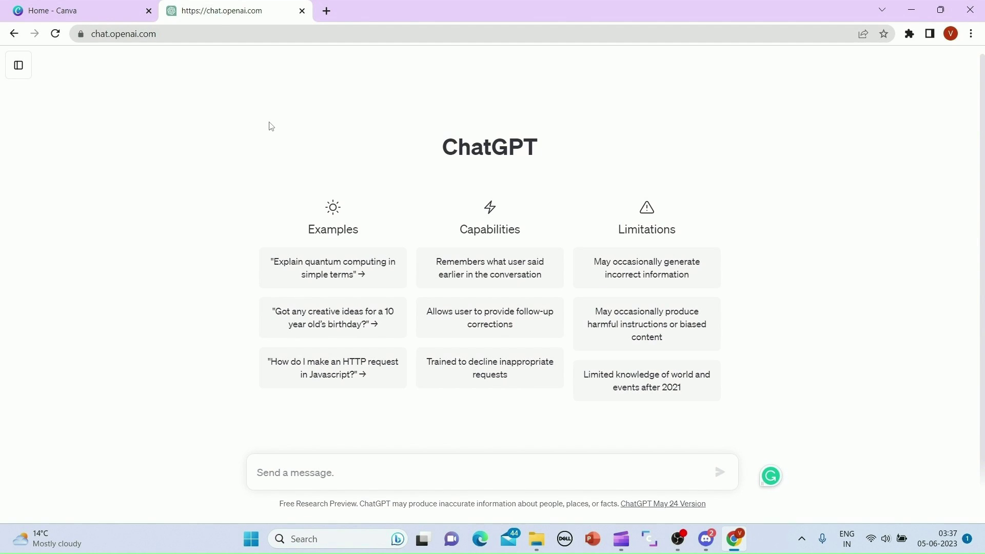
# Ask ChatGPT "Could you please write 30 riddles with the answers in tabular format" and look through the generated table.
pyautogui.write('Could you please write  30 riddles with the answers in tabular format')
pyautogui.press('BackSpace')
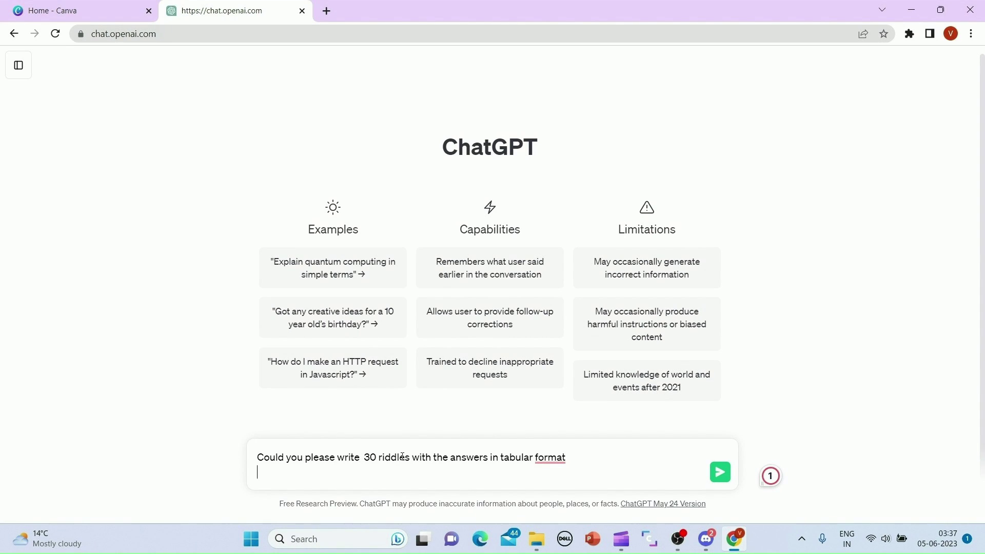
pyautogui.press('Return')
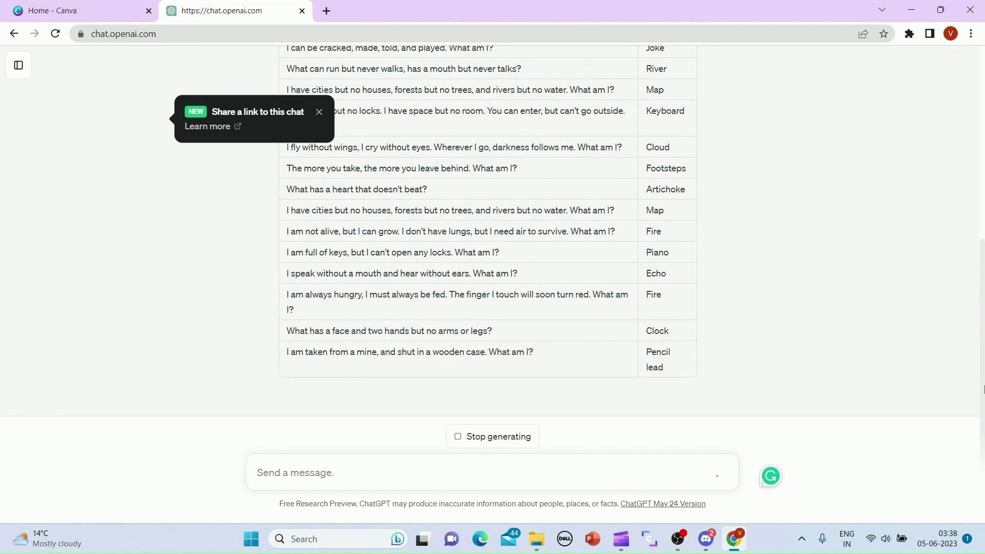
pyautogui.moveTo(984, 279); pyautogui.dragTo(984, 109)
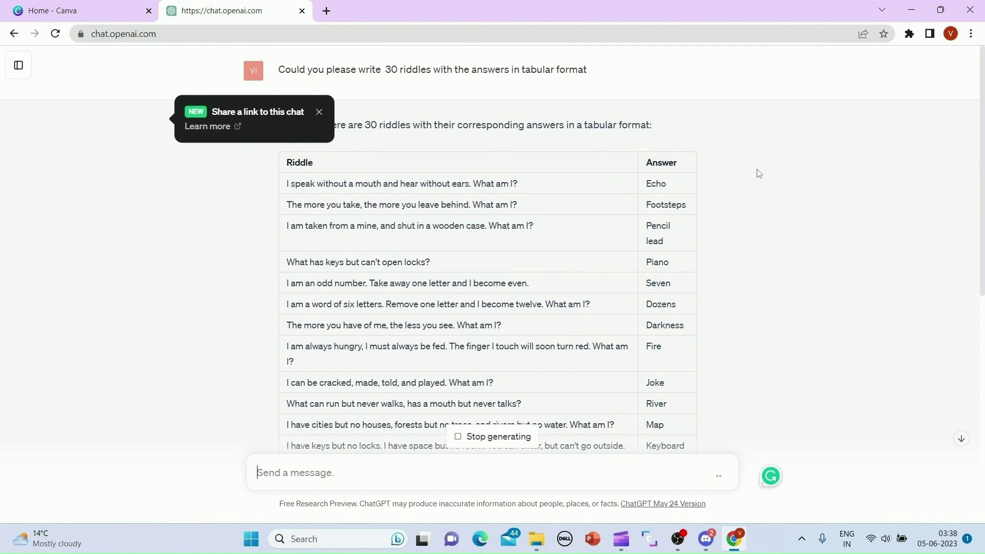
pyautogui.moveTo(984, 153); pyautogui.dragTo(984, 200)
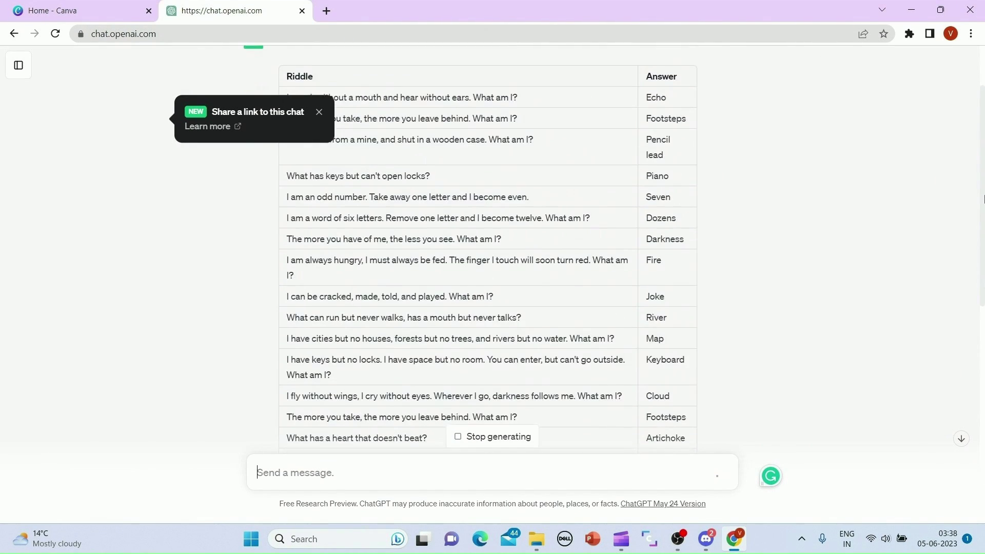
pyautogui.click(319, 113)
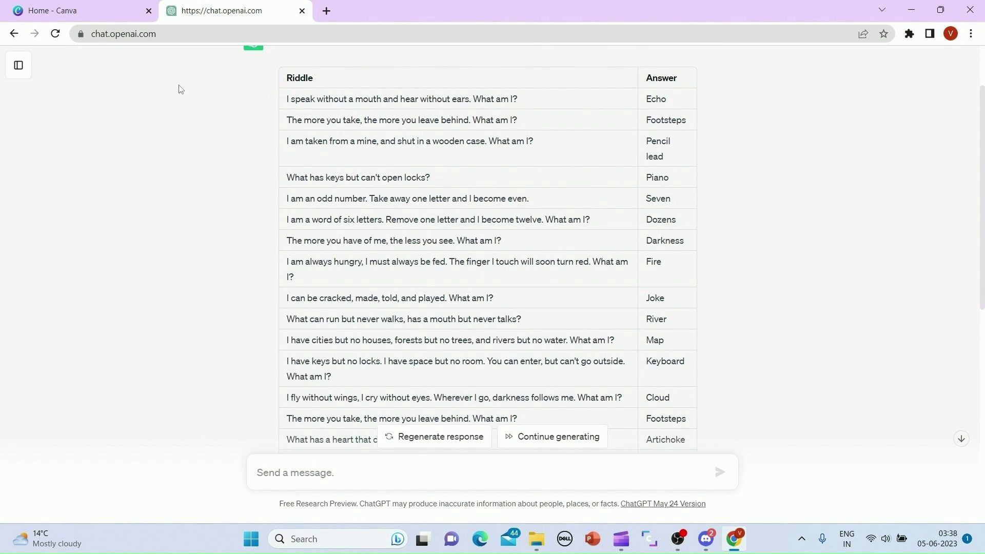
# Switch to Canva and create a blank Mobile Video design from the video formats.
pyautogui.moveTo(88, 8)
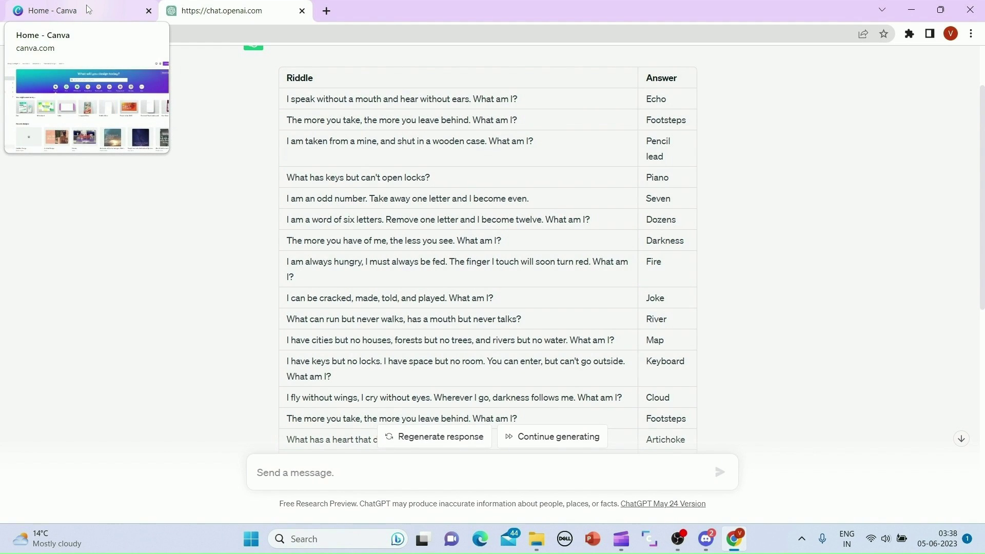
pyautogui.click(88, 9)
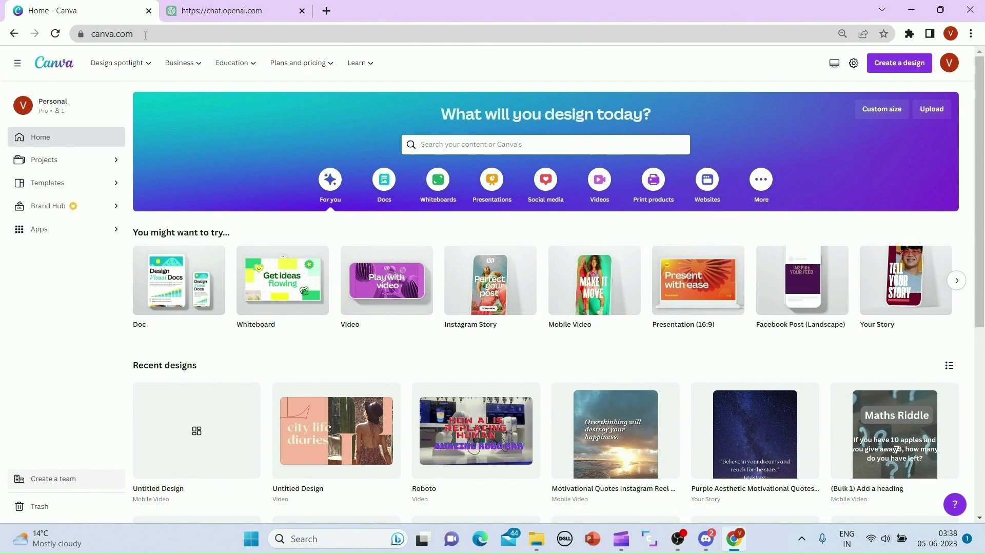
pyautogui.click(599, 181)
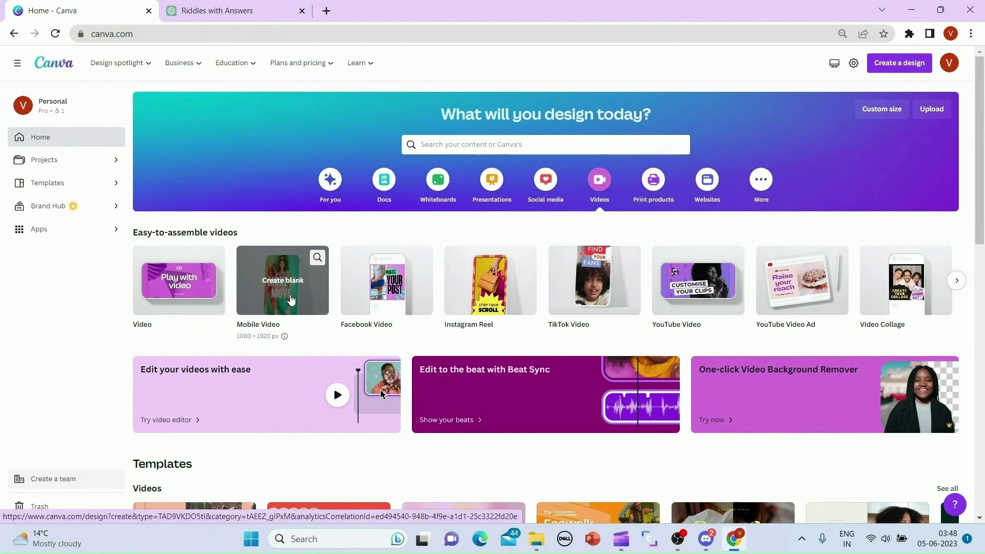
pyautogui.click(290, 298)
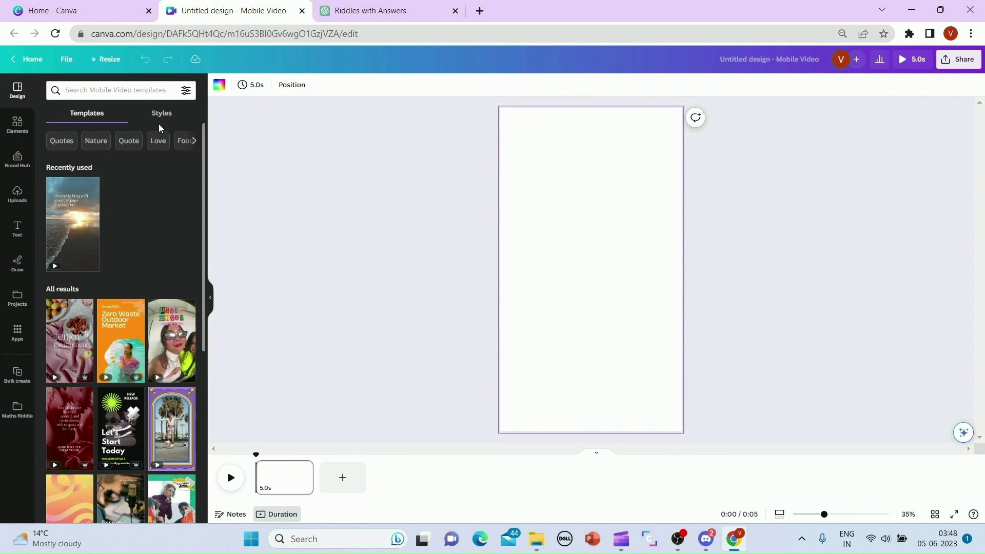
# Search the Mobile Video templates for "riddle".
pyautogui.click(130, 90)
pyautogui.write('riddles')
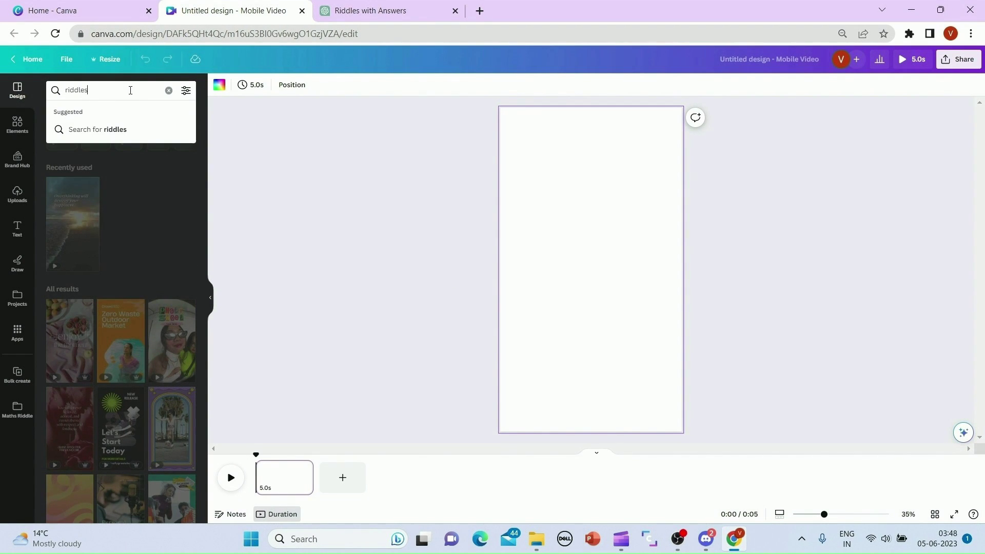
pyautogui.press('BackSpace')
pyautogui.press('Return')
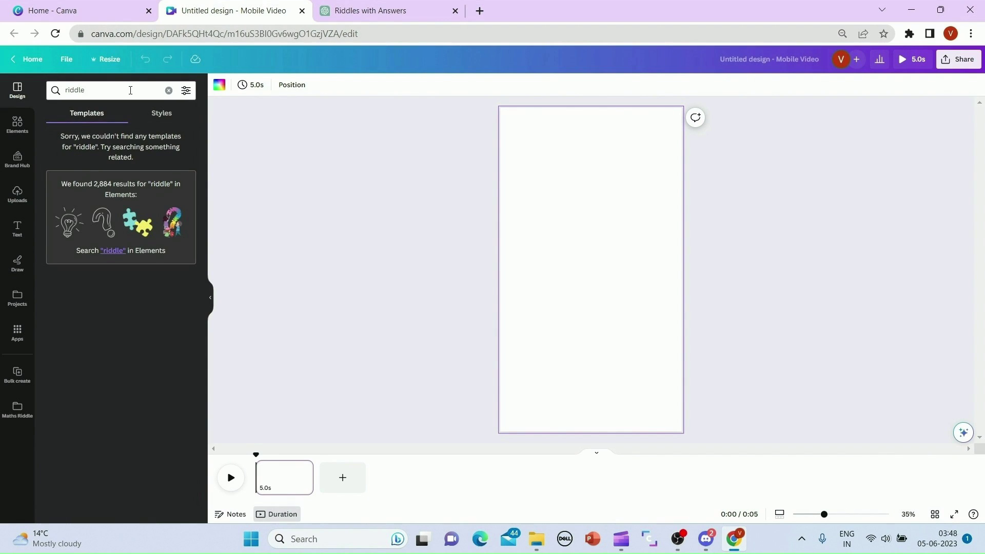
# Search the design elements for "riddle" and show only the video results.
pyautogui.click(17, 127)
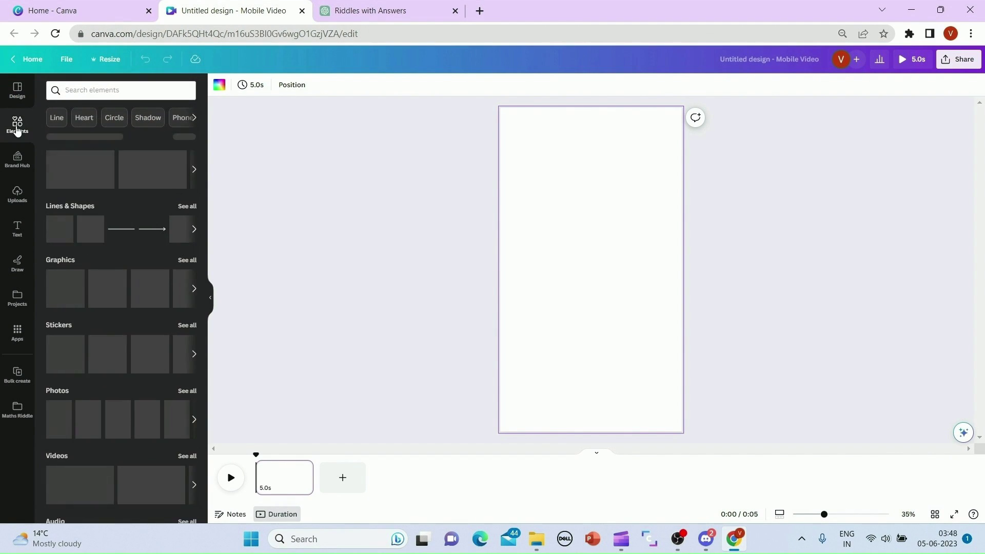
pyautogui.click(116, 89)
pyautogui.write('riddle')
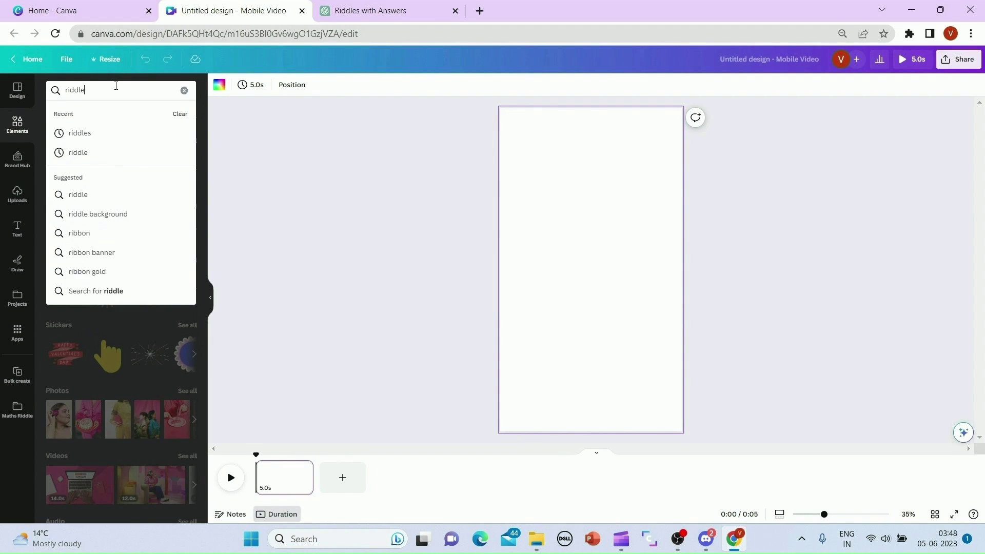
pyautogui.press('Return')
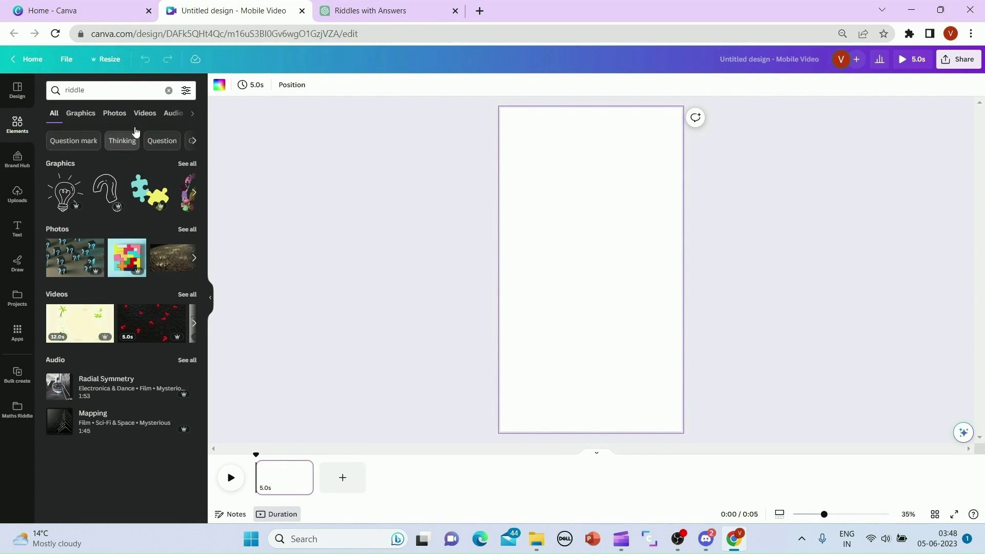
pyautogui.click(143, 114)
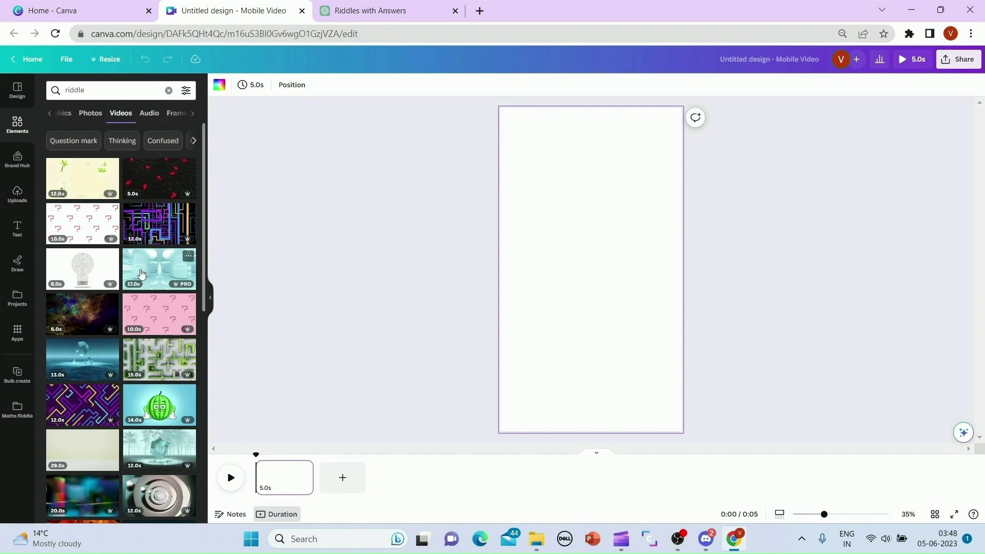
# Add the 15-second red and purple maze video to the page and set it as the background.
pyautogui.scroll(-4, 82, 288)
pyautogui.moveTo(74, 360); pyautogui.dragTo(524, 230)
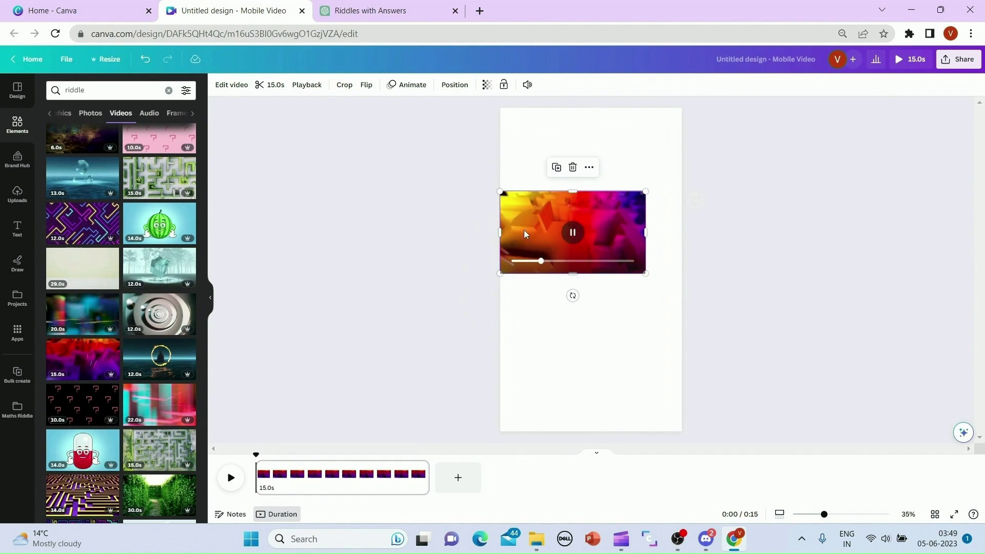
pyautogui.click(588, 168)
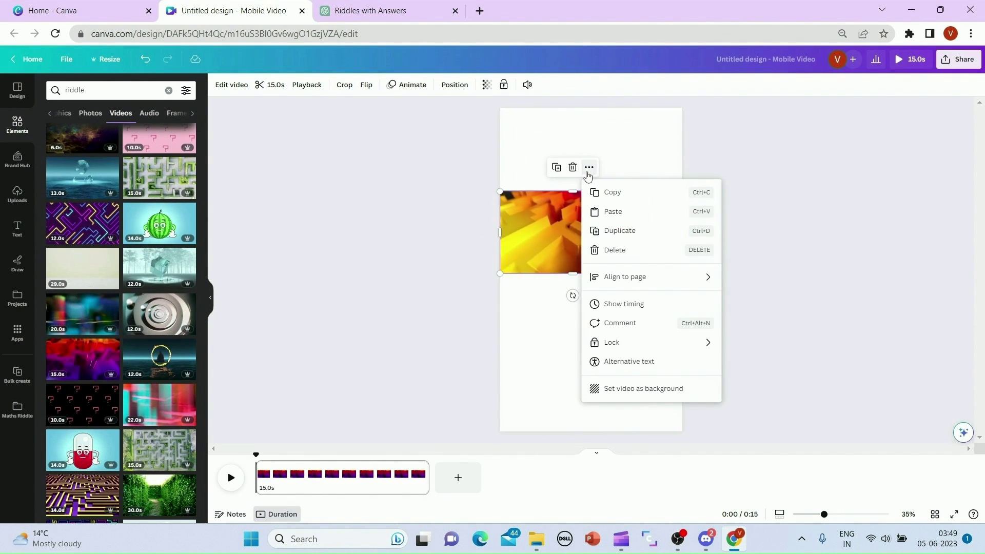
pyautogui.click(636, 393)
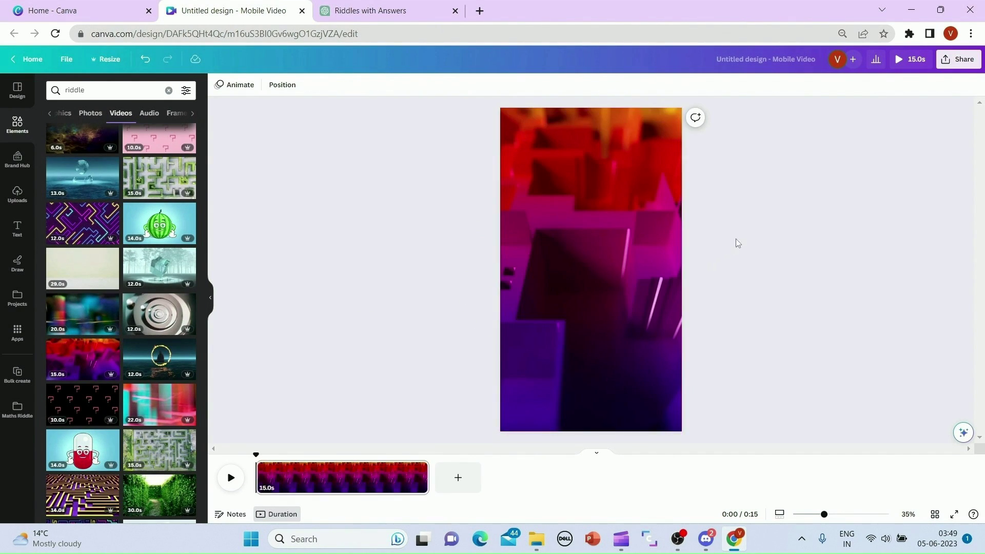
# Play a few seconds of the background video to preview it, and pause it.
pyautogui.click(224, 484)
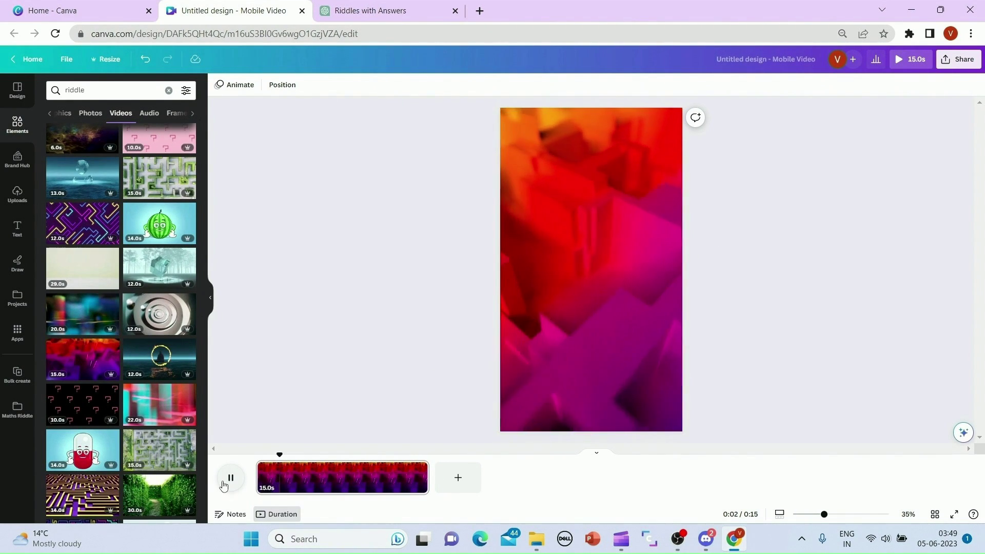
pyautogui.click(229, 479)
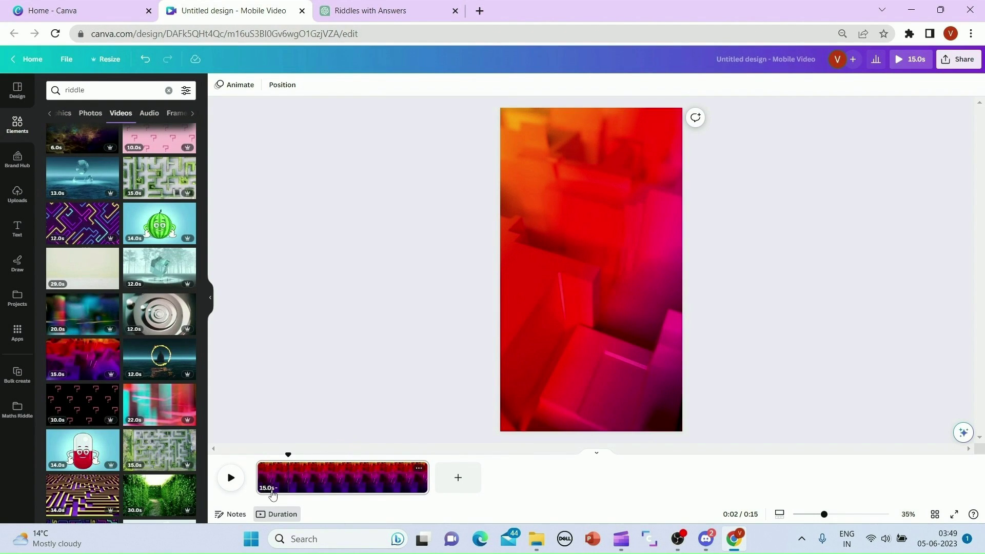
pyautogui.click(543, 328)
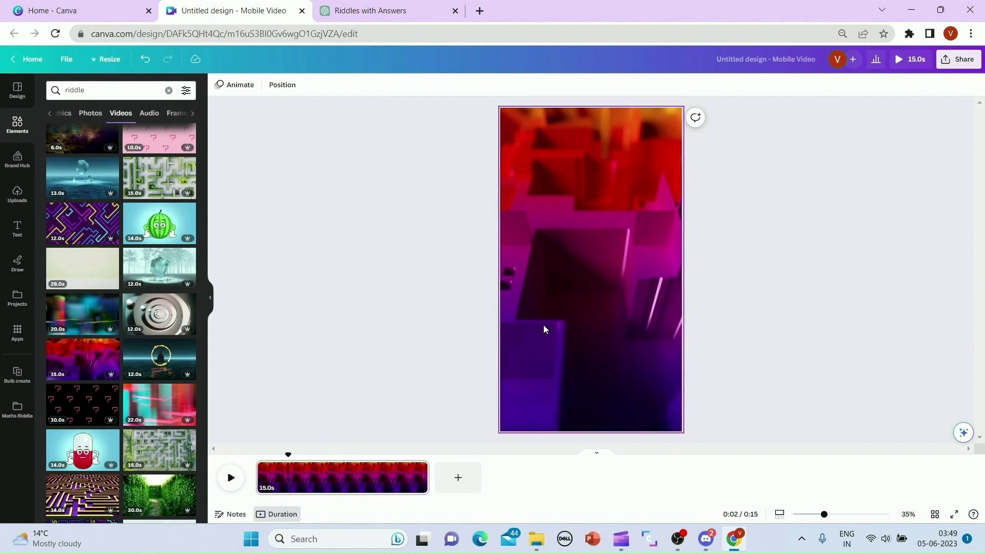
pyautogui.click(363, 200)
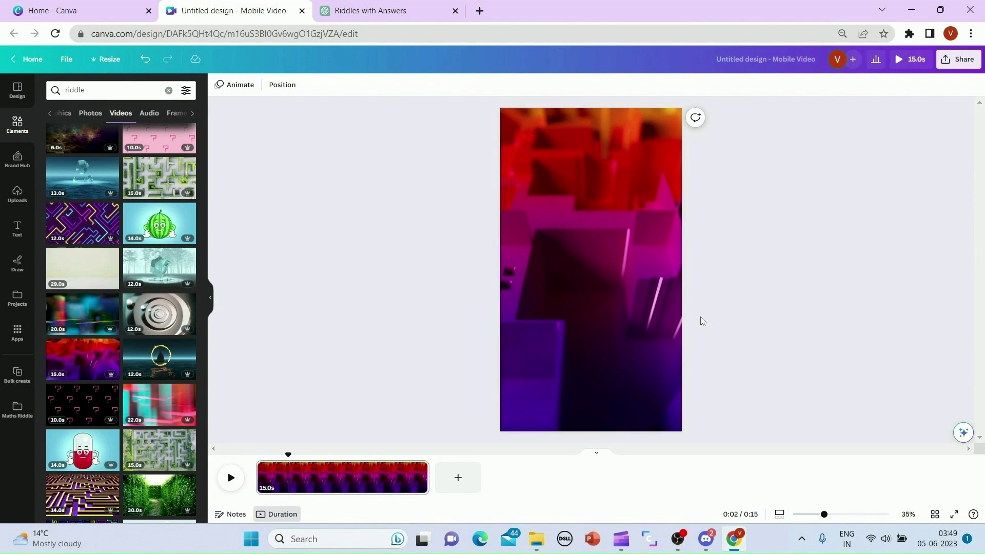
# Set the background video's speed to 1.5 and return the playhead to the start of the timeline.
pyautogui.click(596, 293)
pyautogui.moveTo(562, 249)
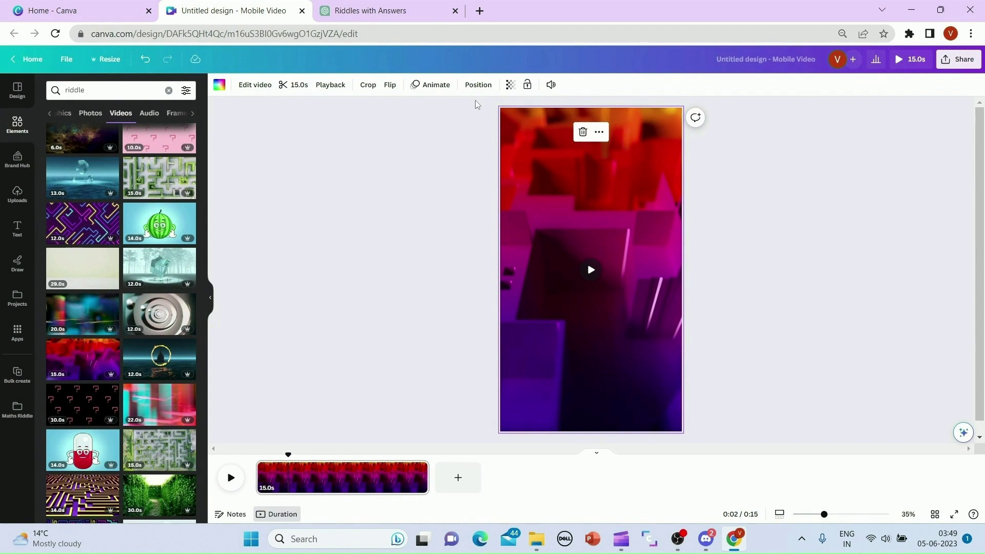
pyautogui.click(330, 85)
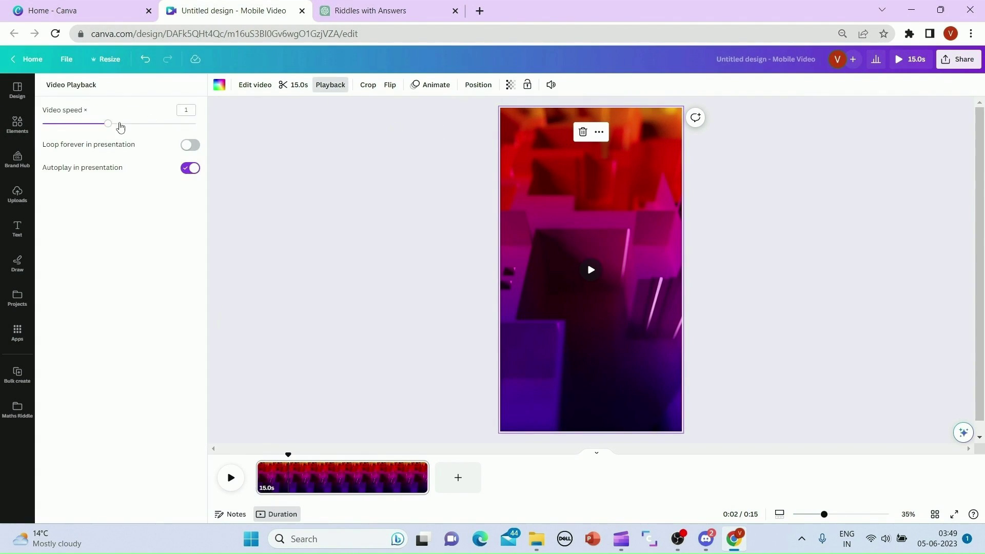
pyautogui.moveTo(113, 128); pyautogui.dragTo(151, 141)
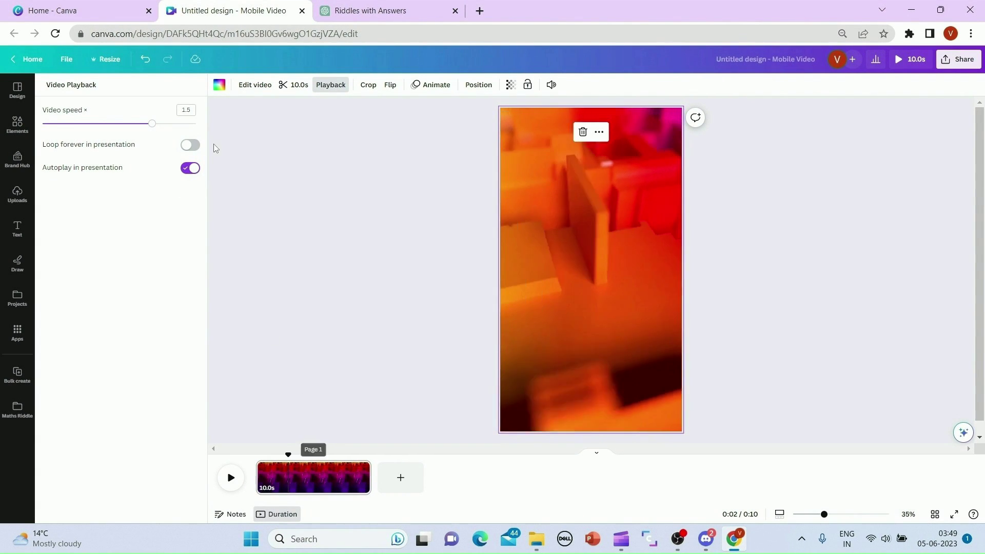
pyautogui.click(318, 151)
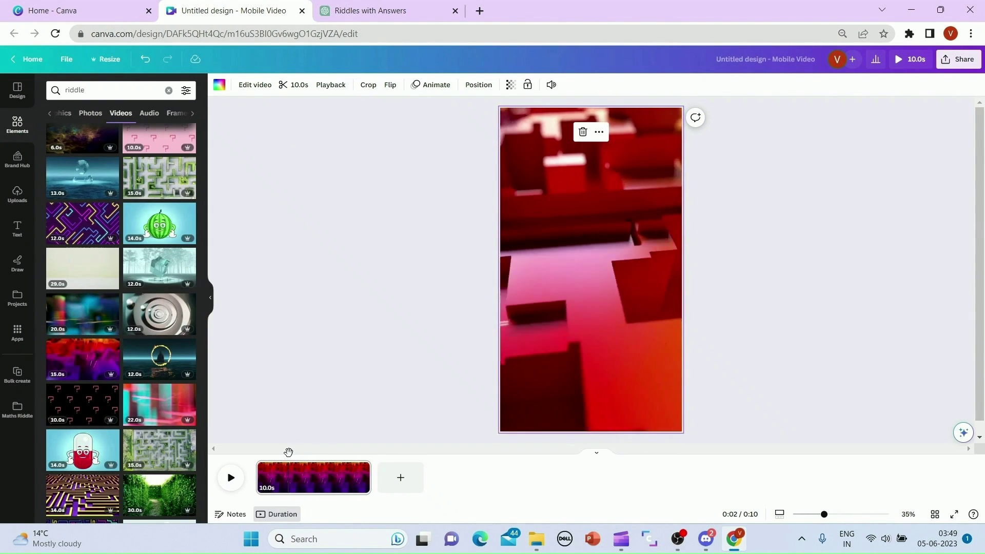
pyautogui.moveTo(267, 454); pyautogui.dragTo(251, 453)
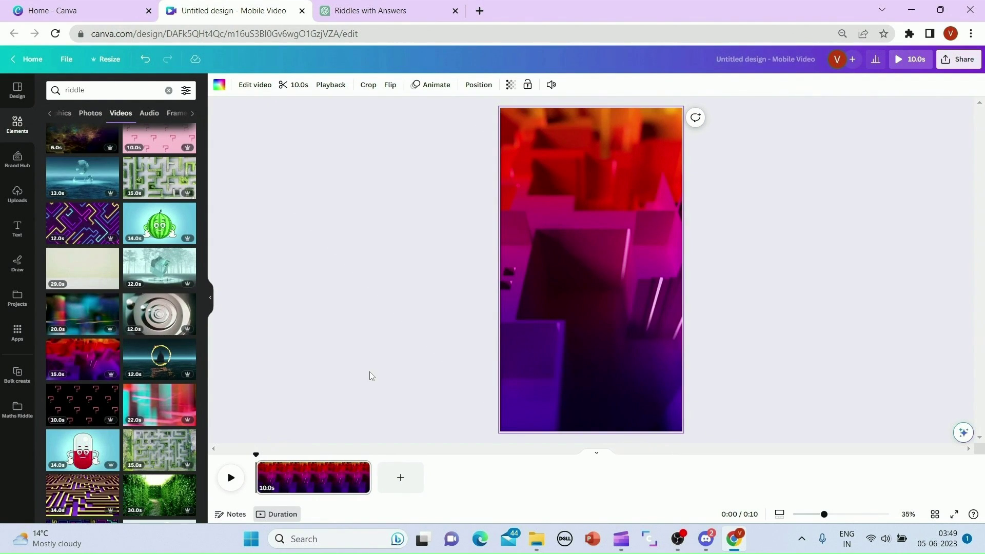
# Add a heading near the top of the page and replace its text with "Riddles".
pyautogui.click(17, 228)
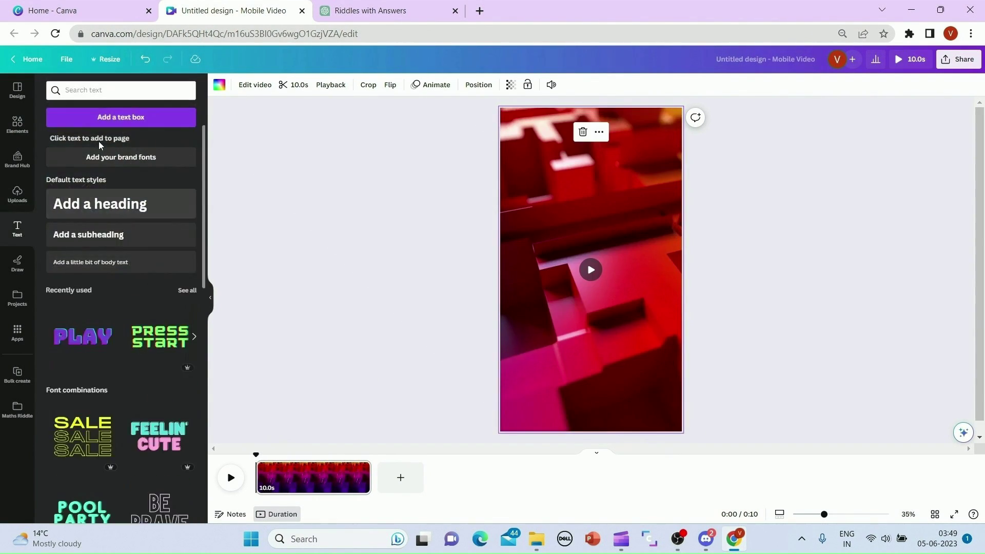
pyautogui.moveTo(128, 207); pyautogui.dragTo(562, 148)
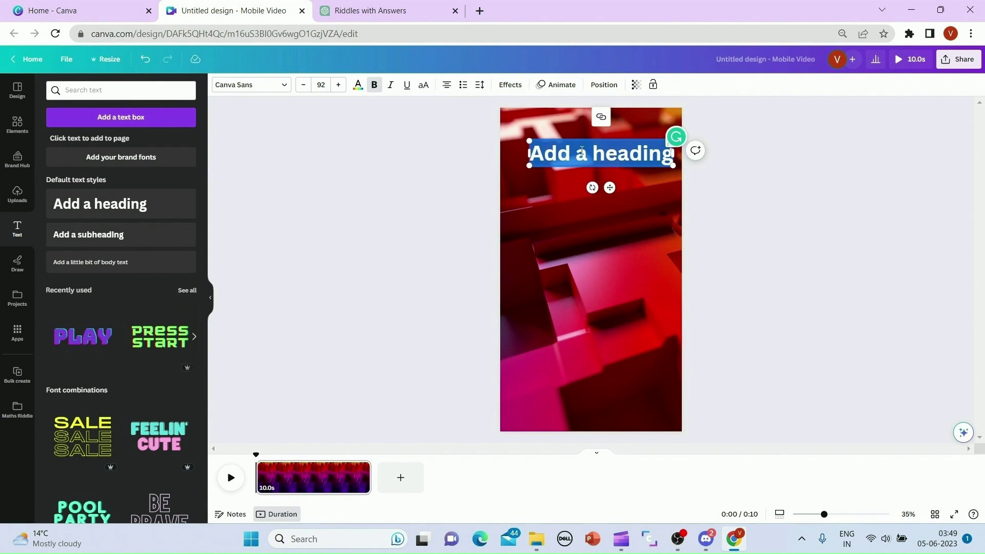
pyautogui.click(582, 151)
pyautogui.doubleClick(582, 150)
pyautogui.tripleClick(583, 150)
pyautogui.write('Riddles')
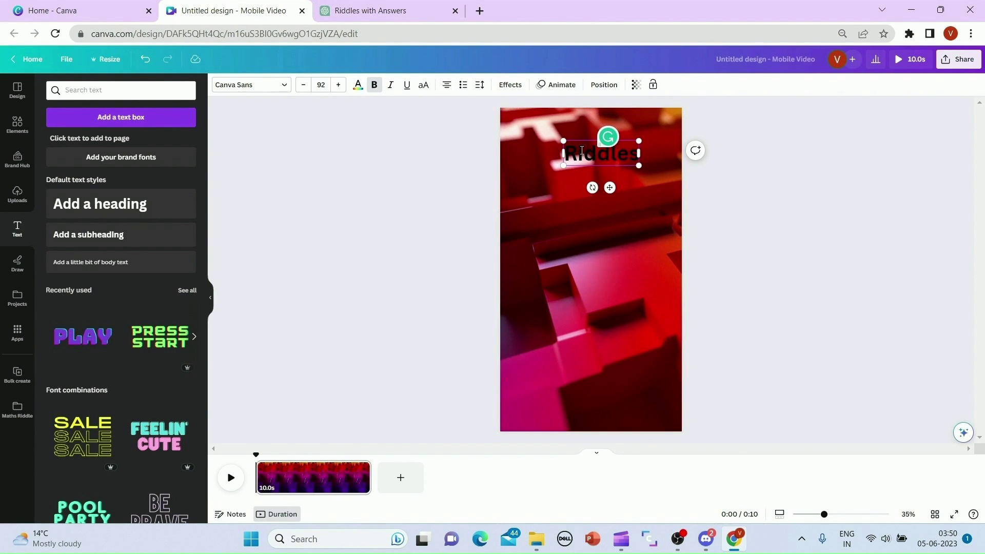
# Apply the Background text effect to the "Riddles" heading.
pyautogui.click(557, 85)
pyautogui.click(510, 85)
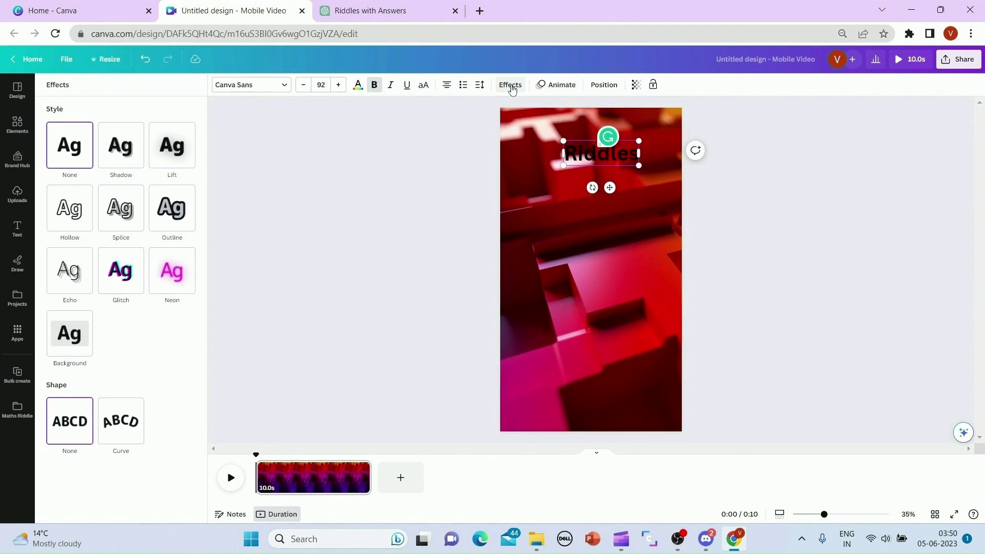
pyautogui.click(80, 350)
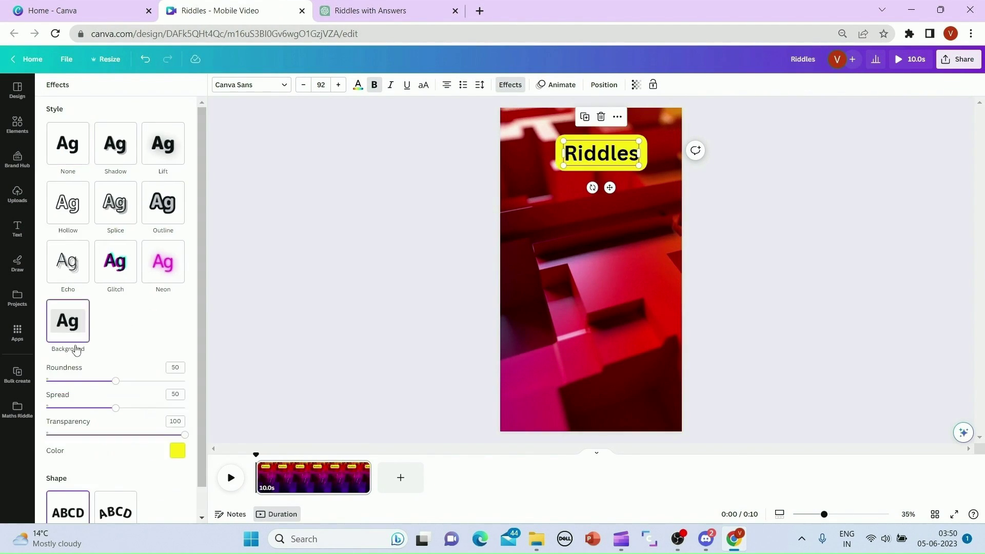
# Set the font size of the "Riddles" heading to 85.
pyautogui.click(592, 143)
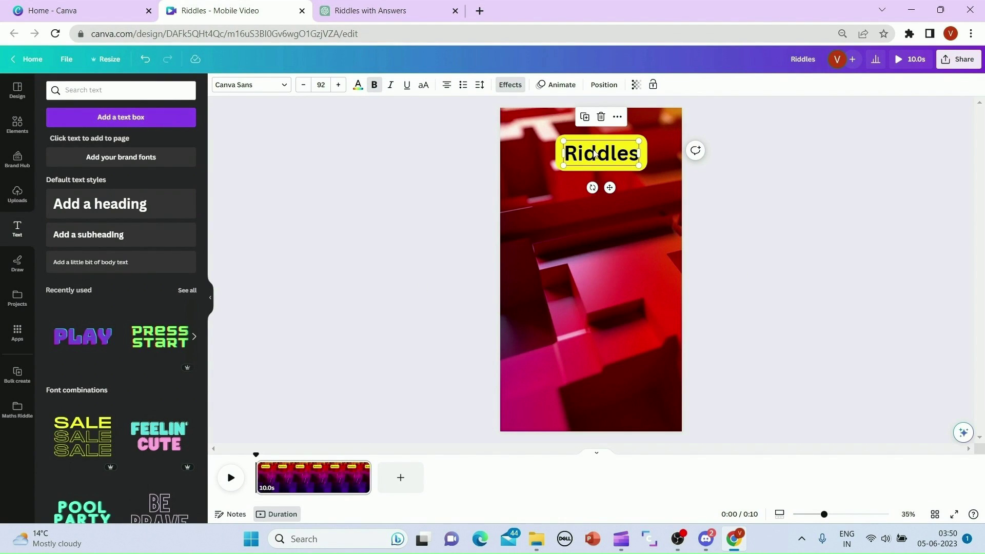
pyautogui.doubleClick(593, 153)
pyautogui.click(321, 85)
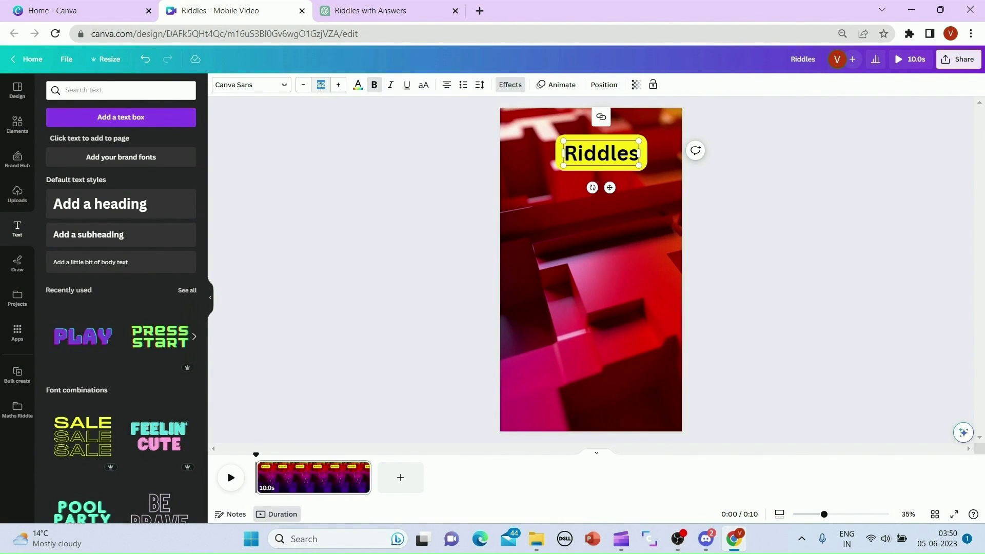
pyautogui.press('Return')
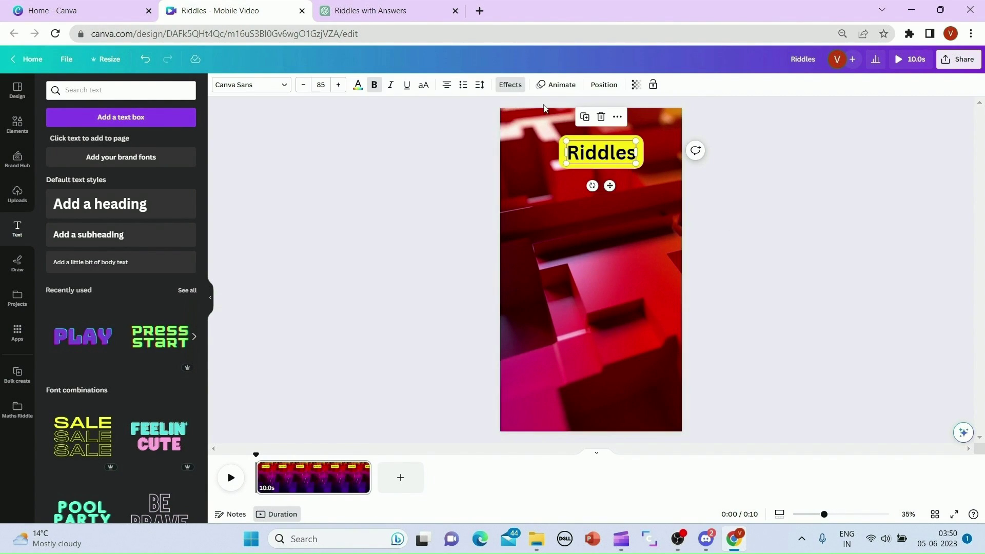
# Center the "Riddles" heading horizontally on the page.
pyautogui.click(604, 86)
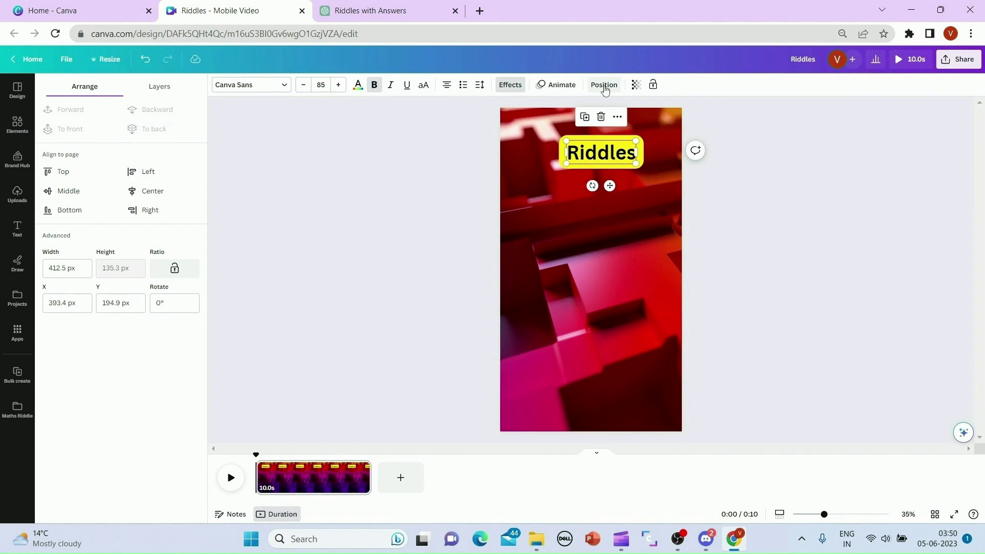
pyautogui.click(165, 191)
pyautogui.click(589, 178)
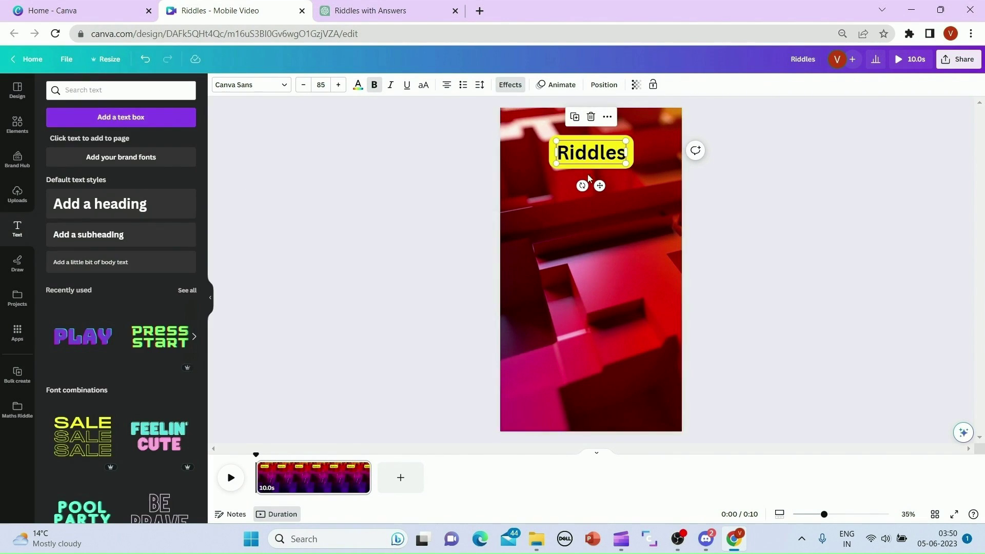
pyautogui.click(760, 244)
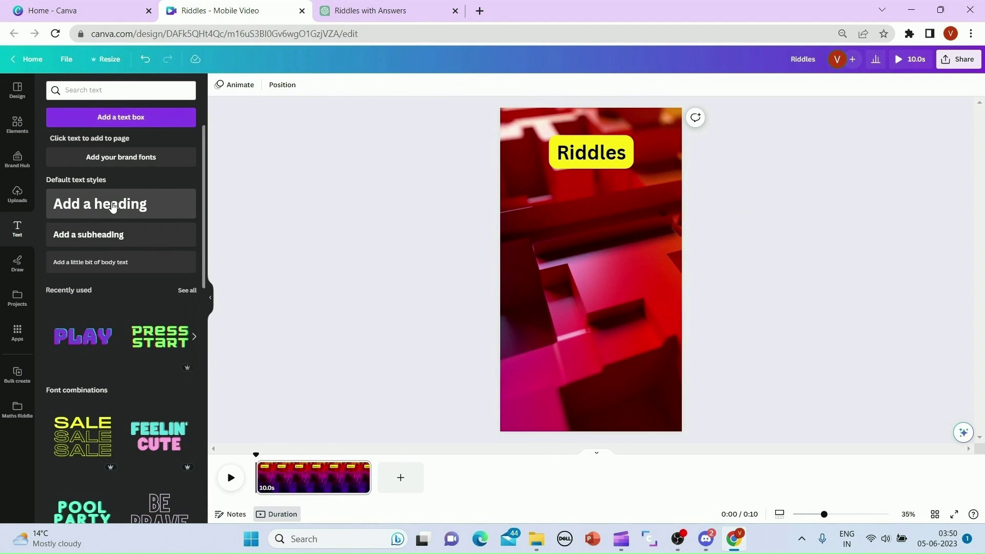
# Add a second heading below "Riddles" and replace its text with ChatGPT's first riddle, "I speak without a mouth and hear without ears. What am I?".
pyautogui.moveTo(113, 206); pyautogui.dragTo(584, 215)
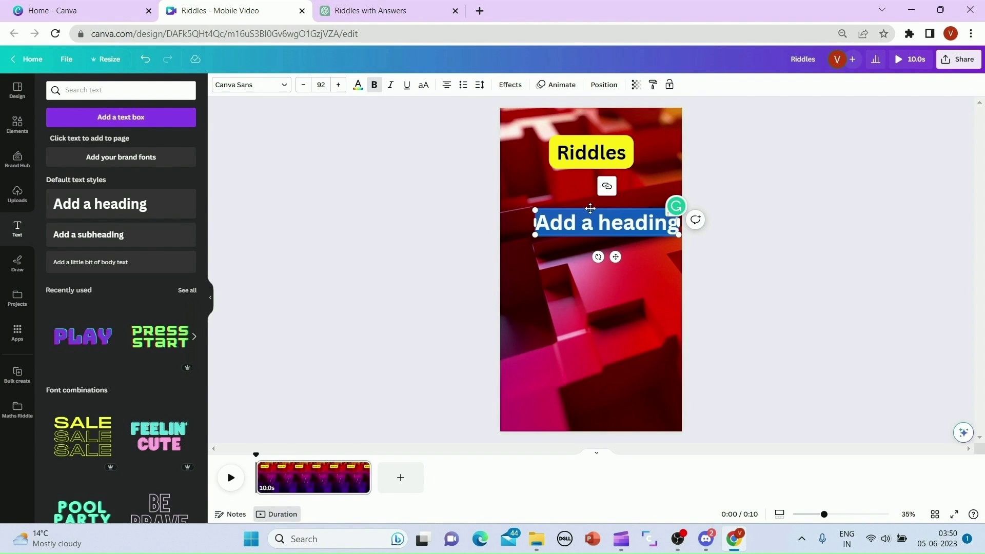
pyautogui.click(393, 19)
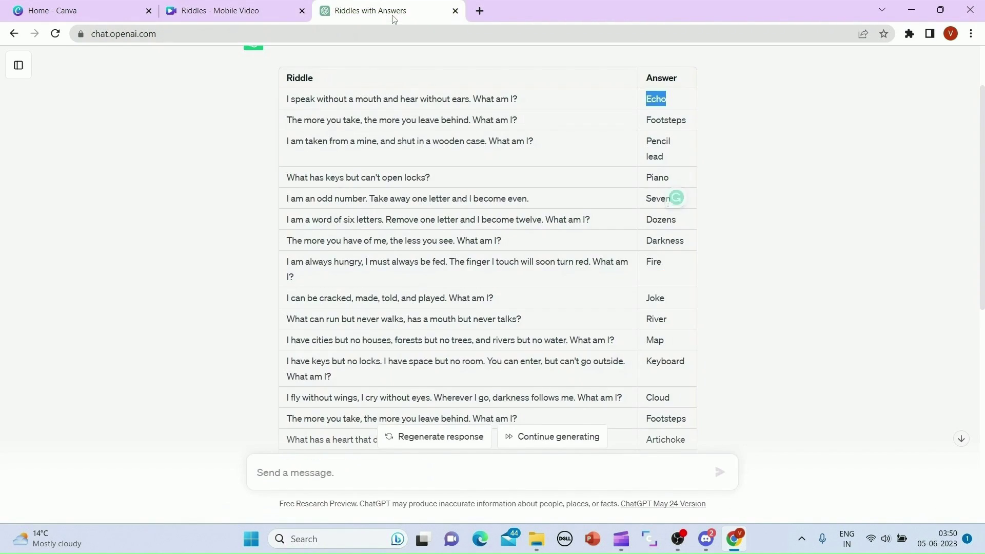
pyautogui.click(774, 135)
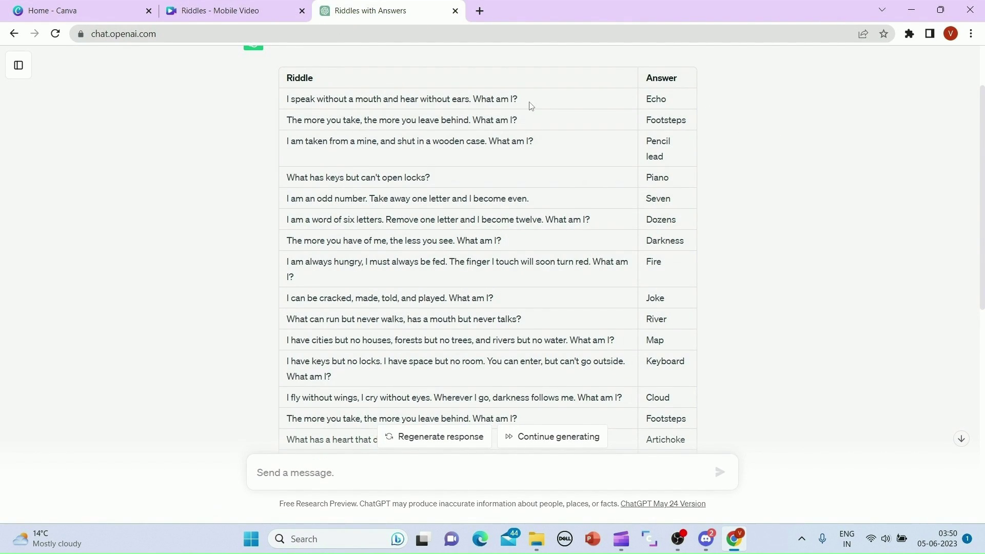
pyautogui.moveTo(531, 106); pyautogui.dragTo(290, 103)
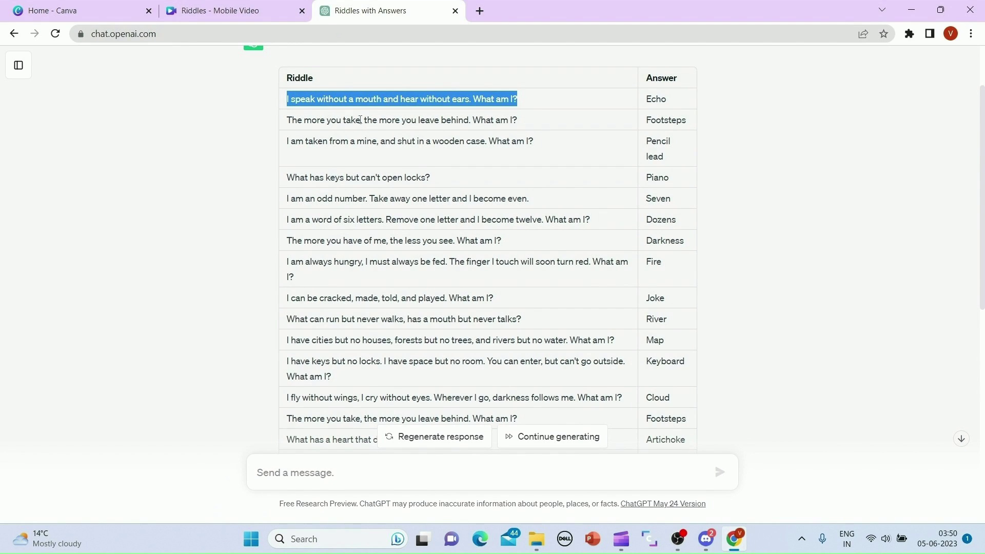
pyautogui.click(246, 10)
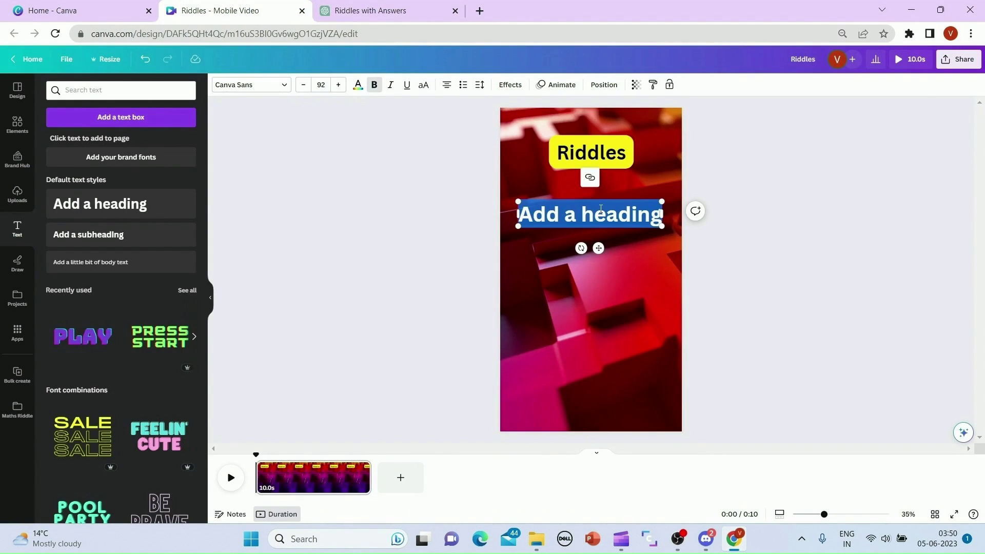
pyautogui.write('I speak without a mouth and hear without ears. What am I?')
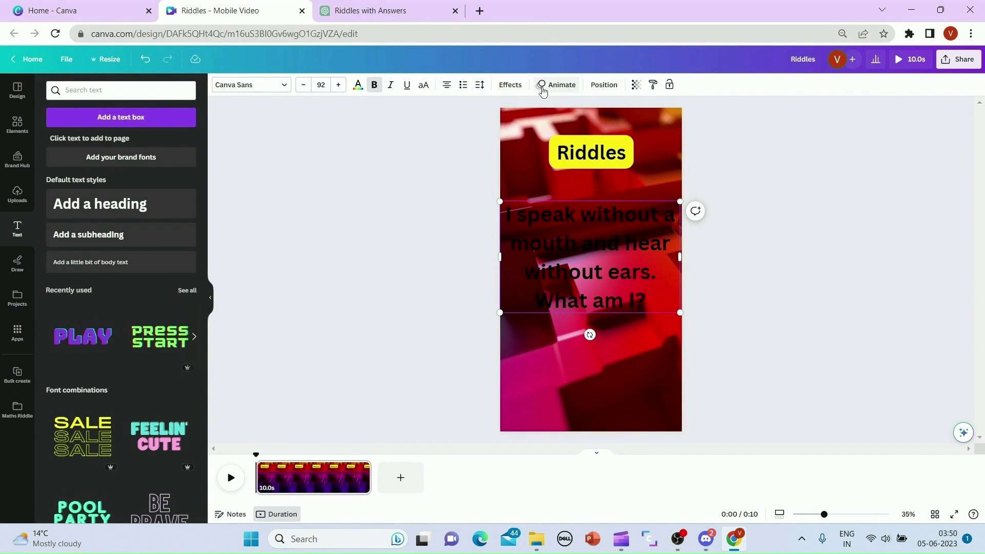
# Apply the Background text effect to the riddle text and set its font size to 75.
pyautogui.click(510, 85)
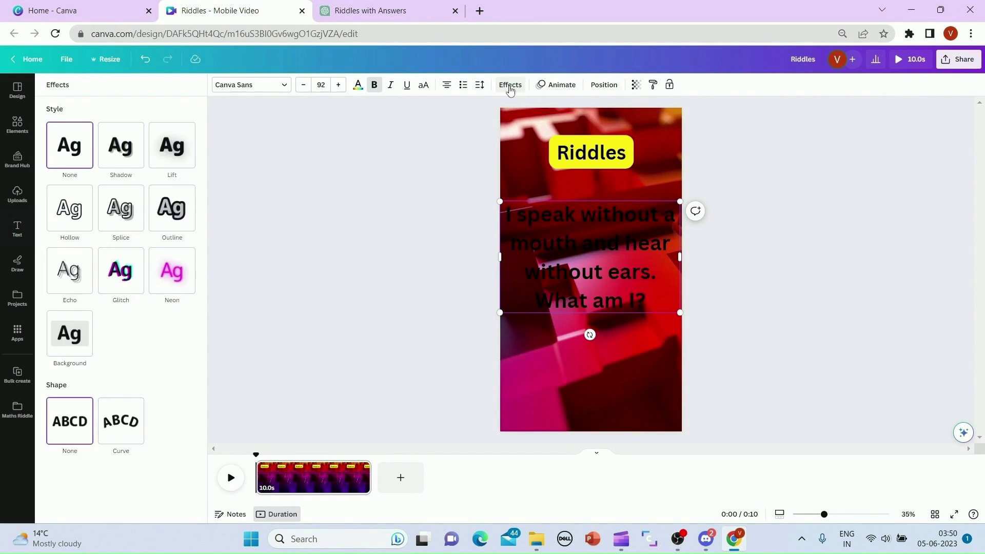
pyautogui.click(75, 327)
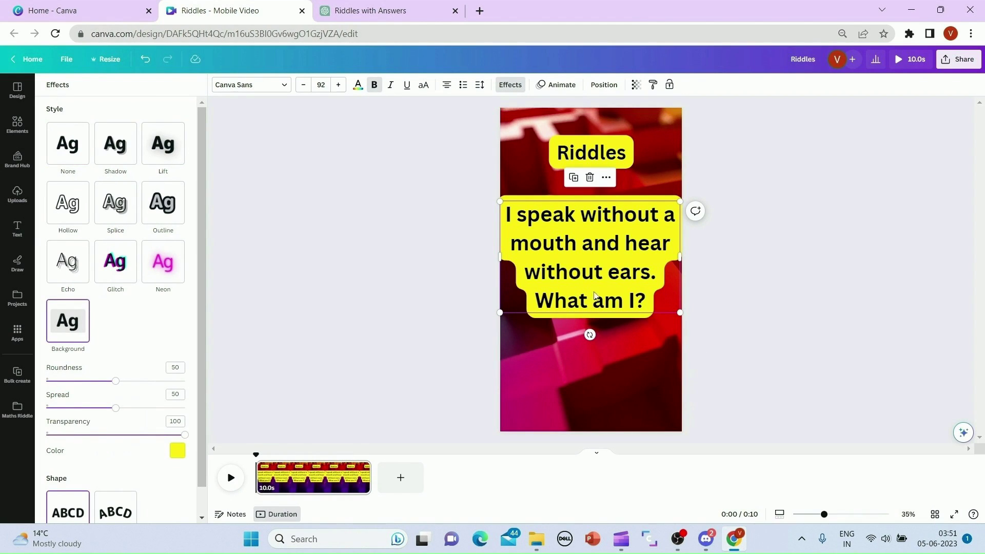
pyautogui.click(581, 275)
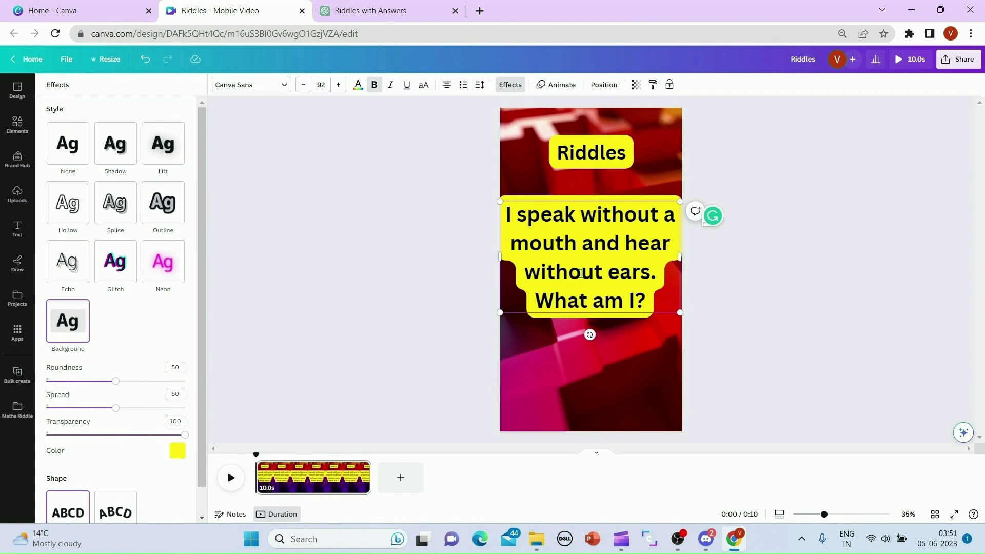
pyautogui.hotkey('ctrl', 'a')
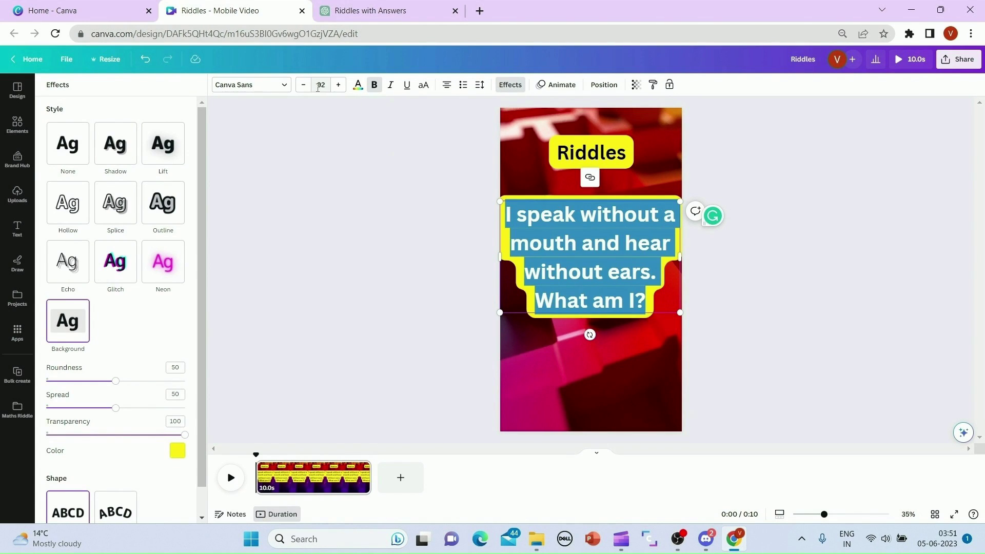
pyautogui.click(318, 85)
pyautogui.write('5')
pyautogui.press('Return')
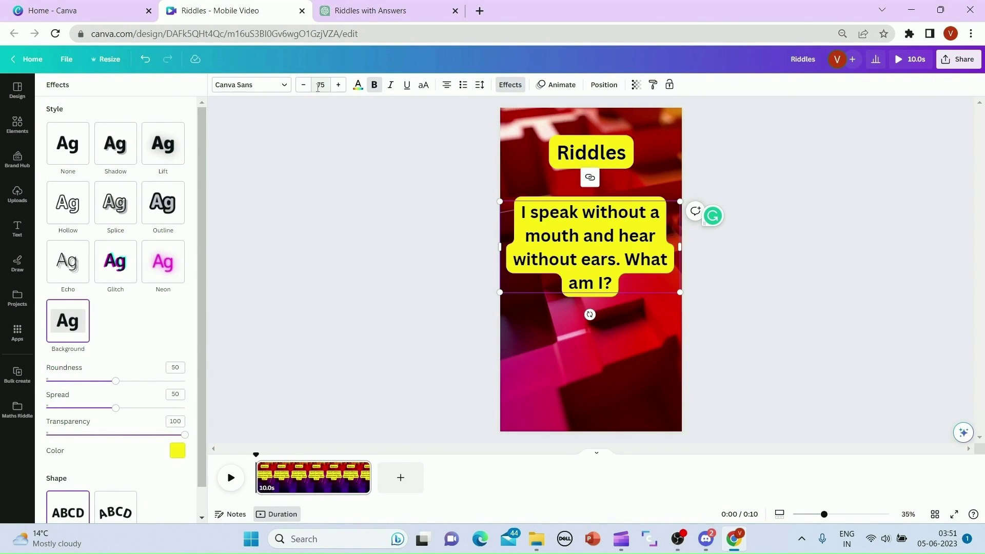
# Change the riddle text's font to Telegraf.
pyautogui.click(284, 85)
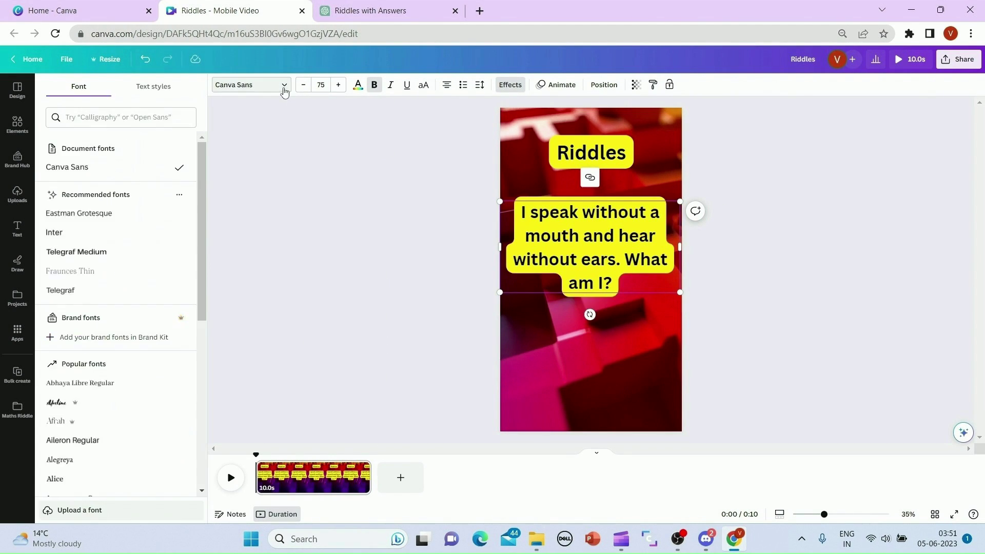
pyautogui.click(84, 234)
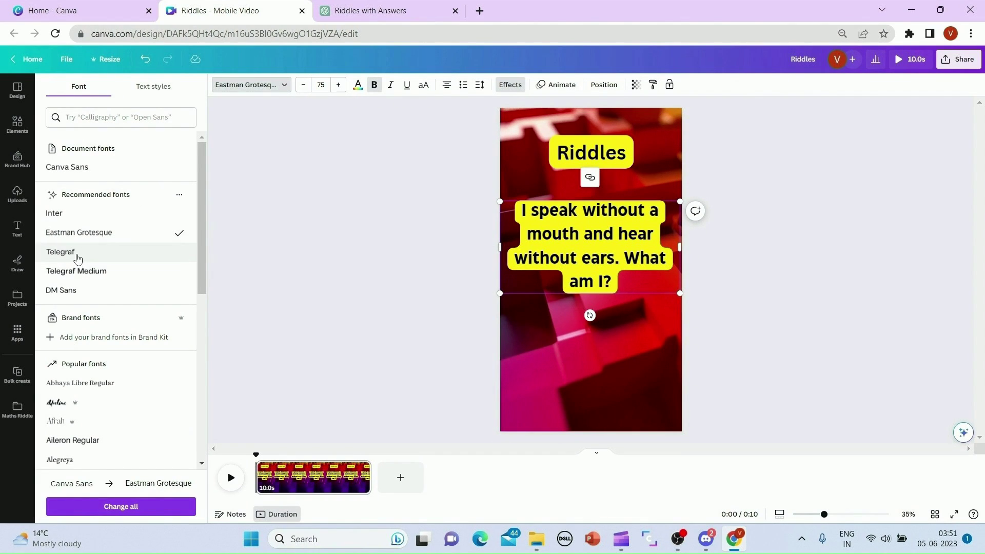
pyautogui.click(75, 253)
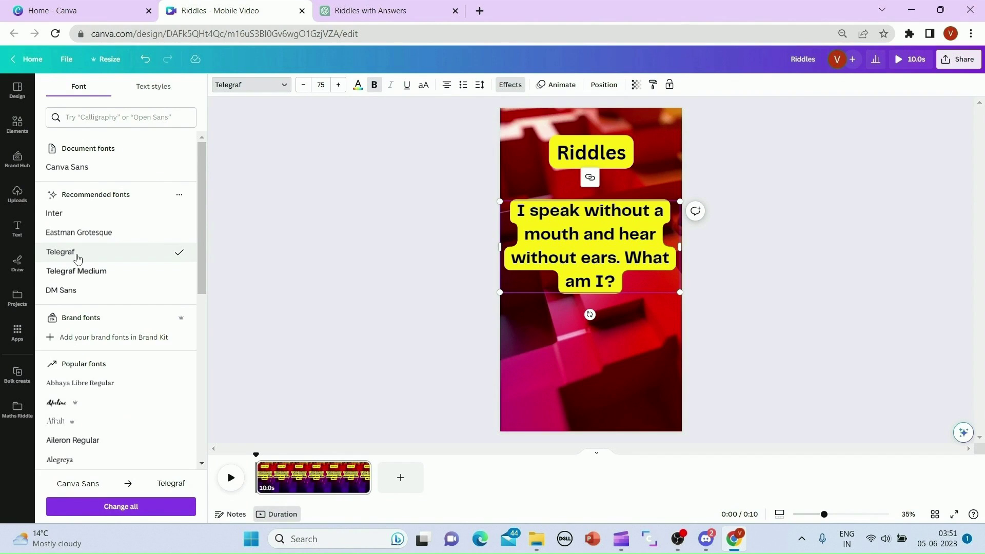
pyautogui.click(362, 282)
pyautogui.click(830, 326)
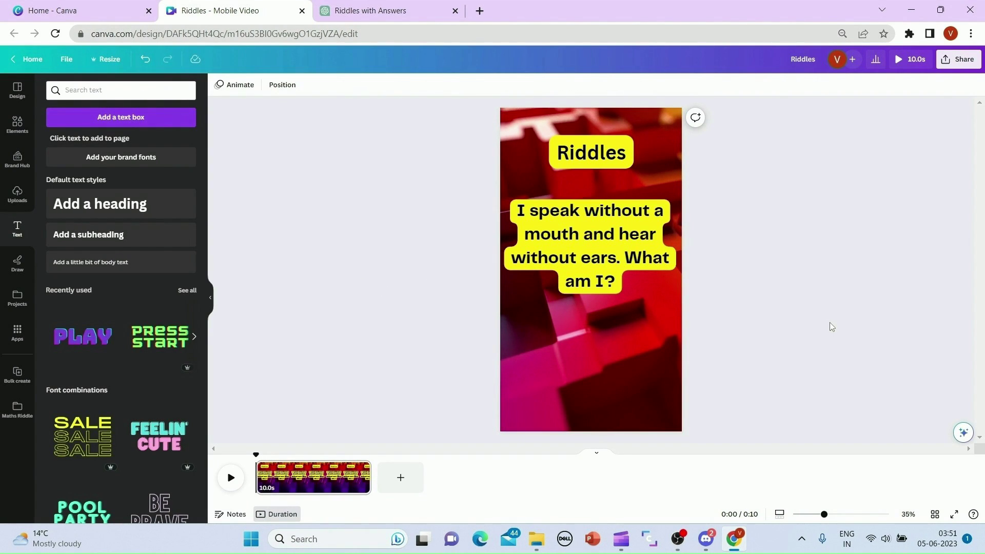
# Duplicate the riddle text directly below itself and replace the copy's text with the first riddle's answer from ChatGPT, "Echo".
pyautogui.click(574, 226)
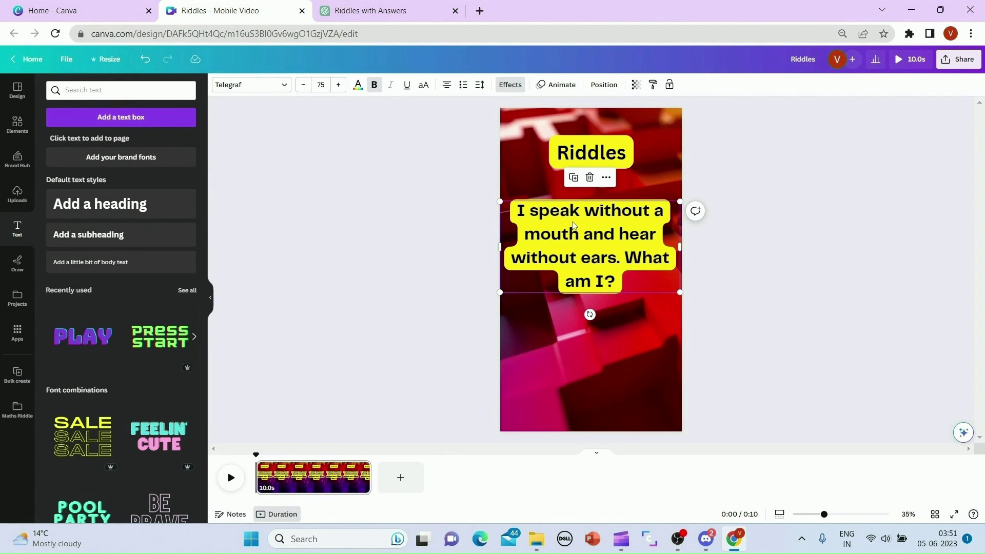
pyautogui.moveTo(603, 213); pyautogui.dragTo(603, 315)
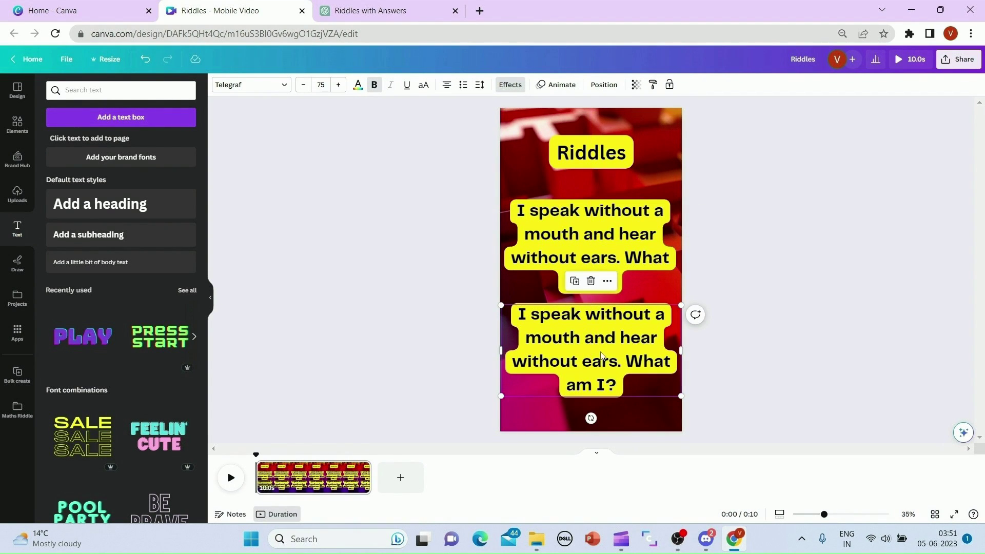
pyautogui.doubleClick(602, 355)
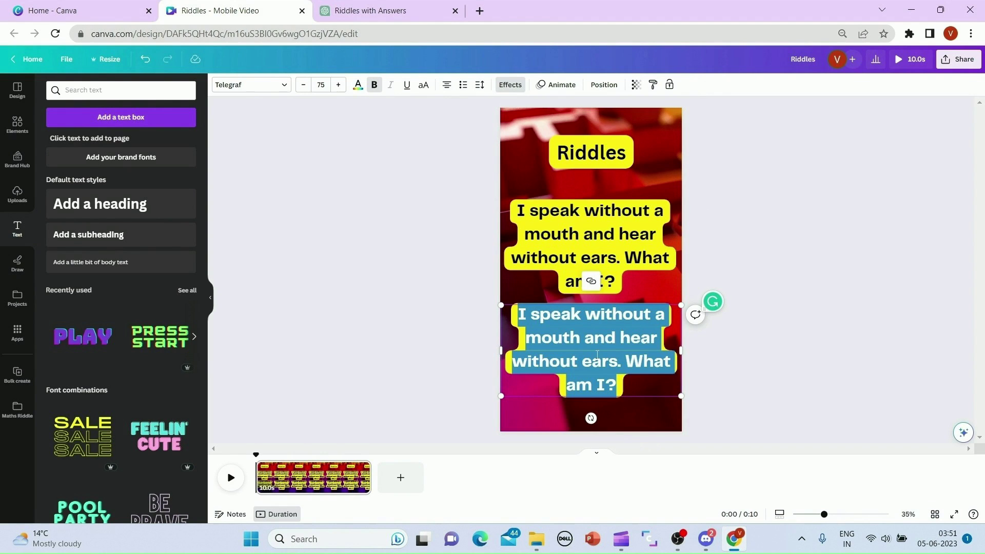
pyautogui.click(370, 11)
pyautogui.click(656, 96)
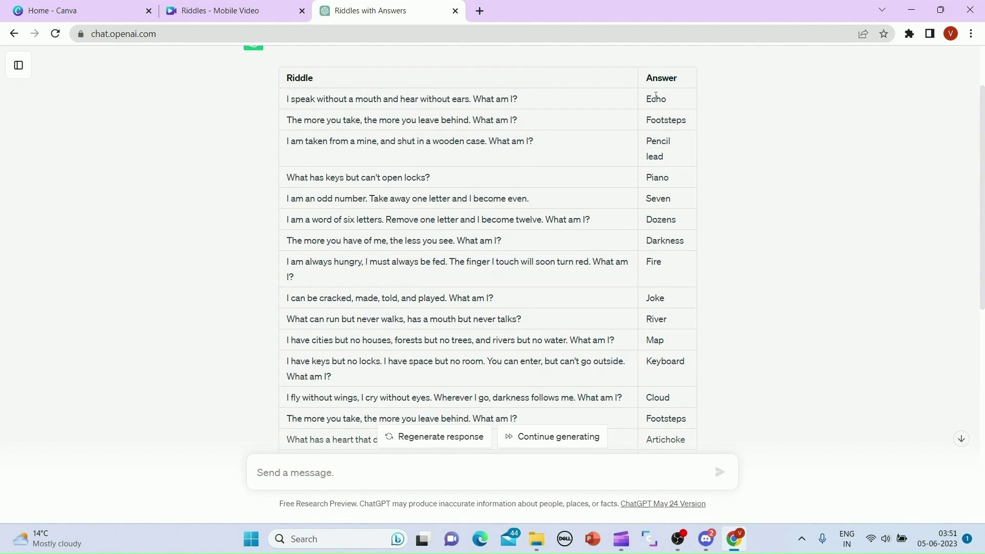
pyautogui.doubleClick(656, 96)
pyautogui.hotkey('ctrl', 'c')
pyautogui.click(233, 10)
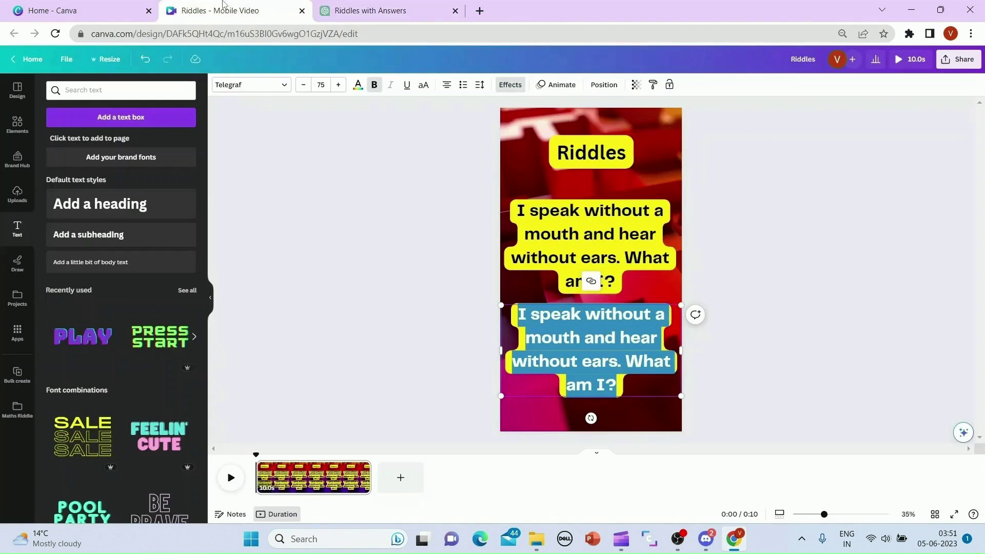
pyautogui.hotkey('ctrl', 'v')
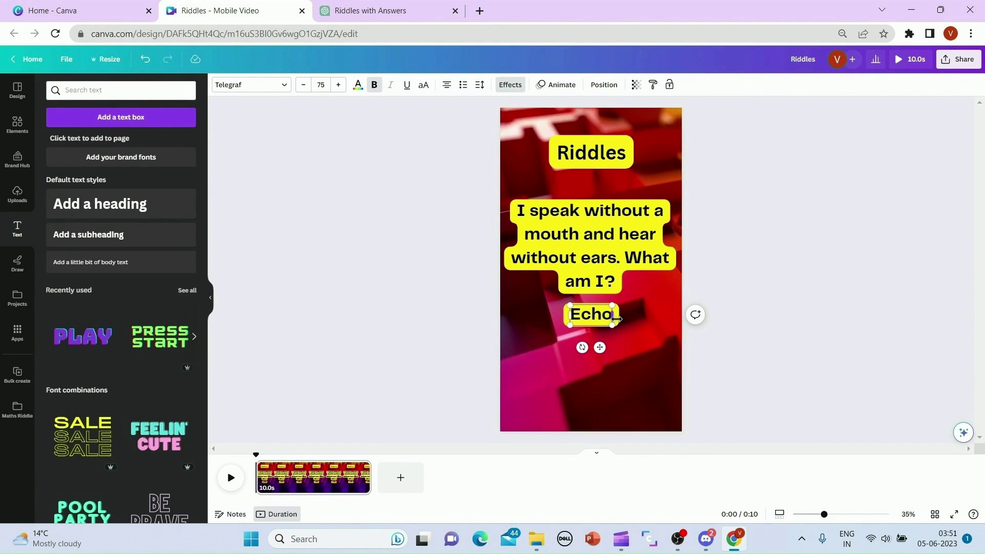
pyautogui.click(672, 343)
# Set the background effect color of the "Echo" answer text to black.
pyautogui.click(606, 319)
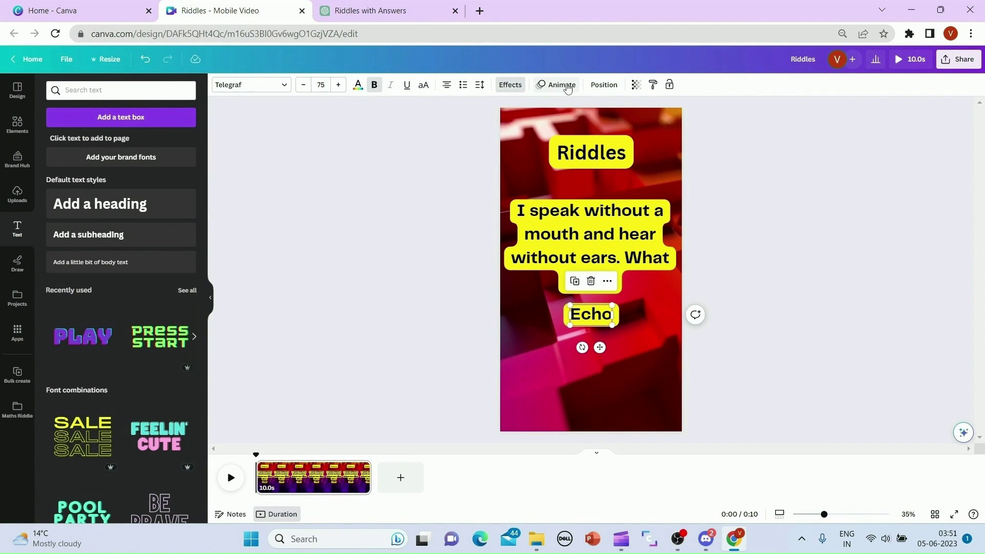
pyautogui.click(511, 87)
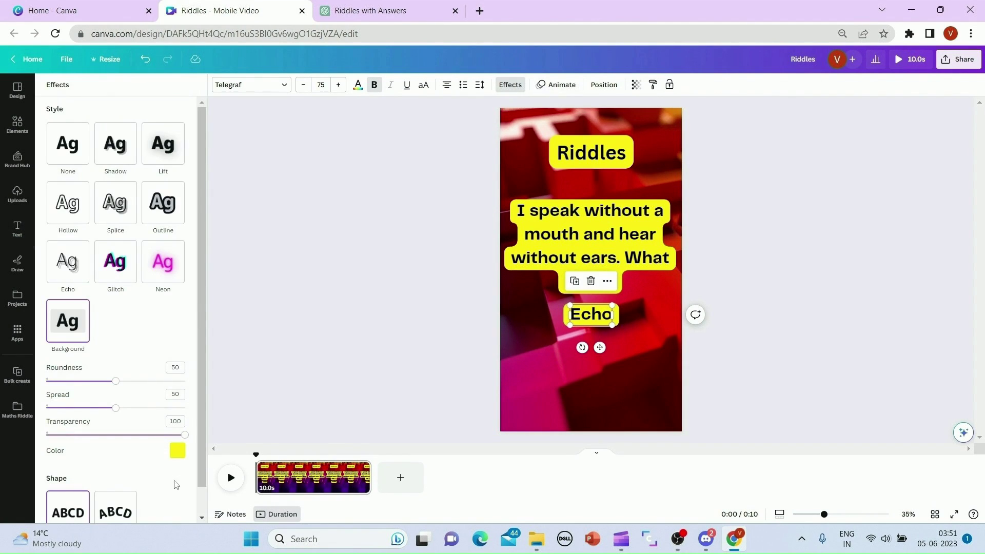
pyautogui.click(180, 456)
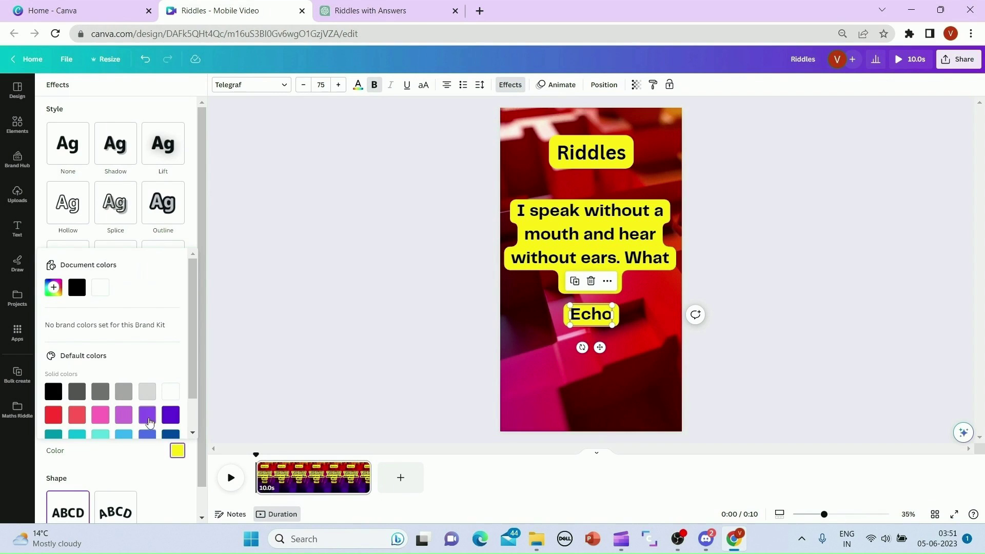
pyautogui.click(100, 436)
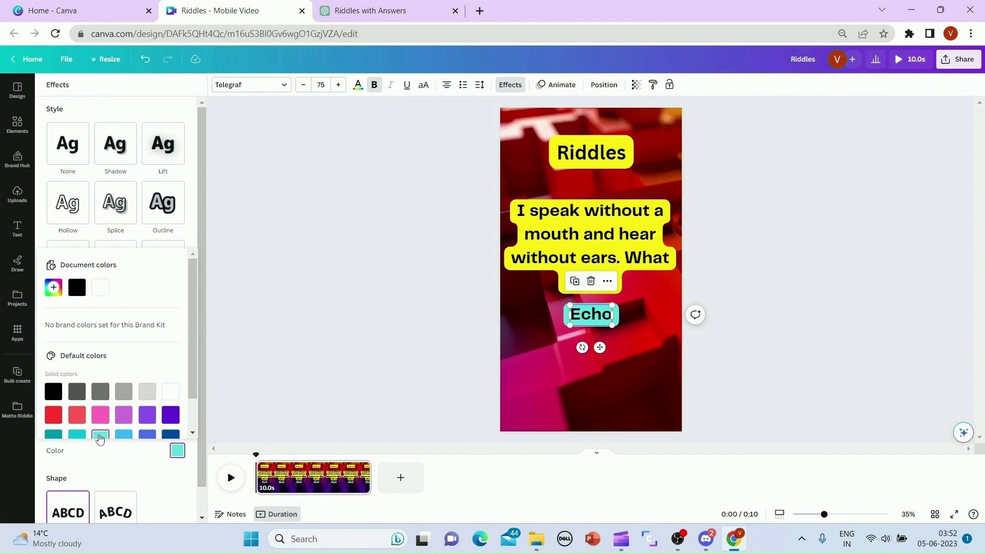
pyautogui.moveTo(195, 327); pyautogui.dragTo(194, 365)
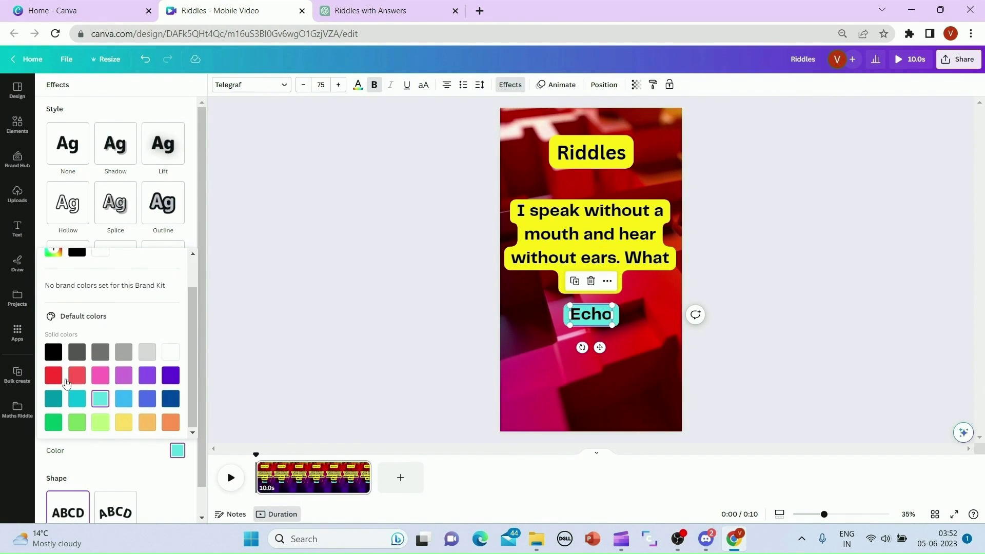
pyautogui.click(54, 353)
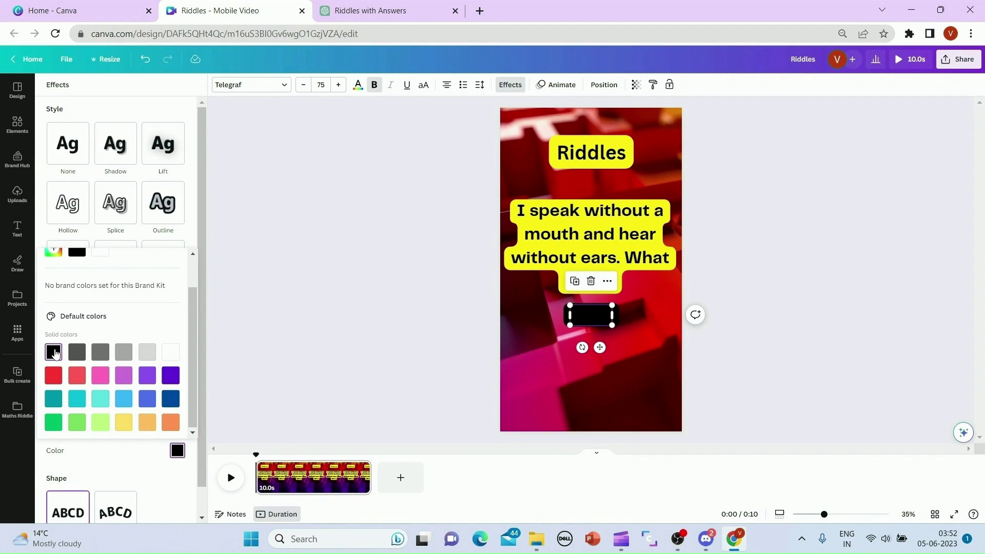
pyautogui.click(281, 308)
# Change the text color of the "Echo" answer to white (#ffffff).
pyautogui.click(592, 308)
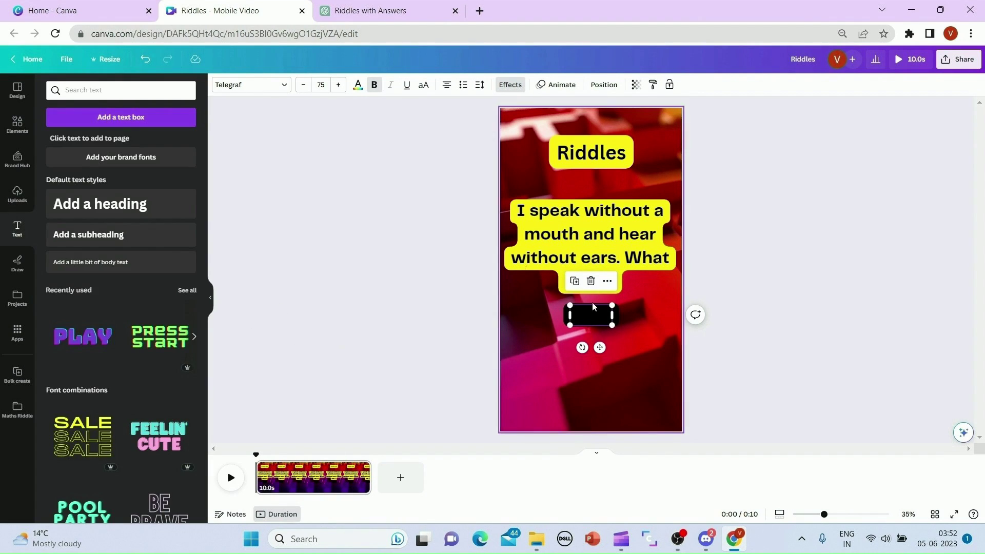
pyautogui.click(358, 85)
pyautogui.click(107, 142)
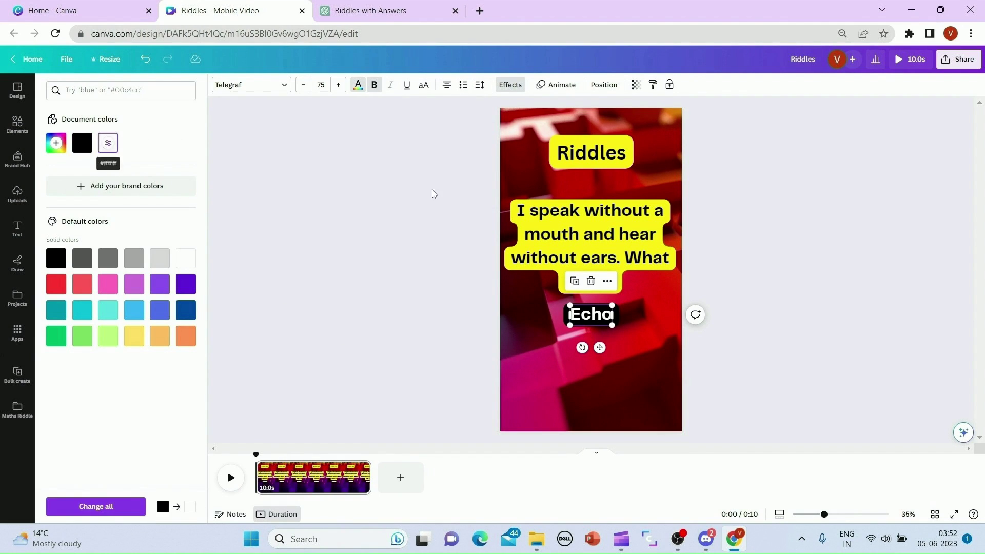
pyautogui.click(792, 294)
pyautogui.click(735, 324)
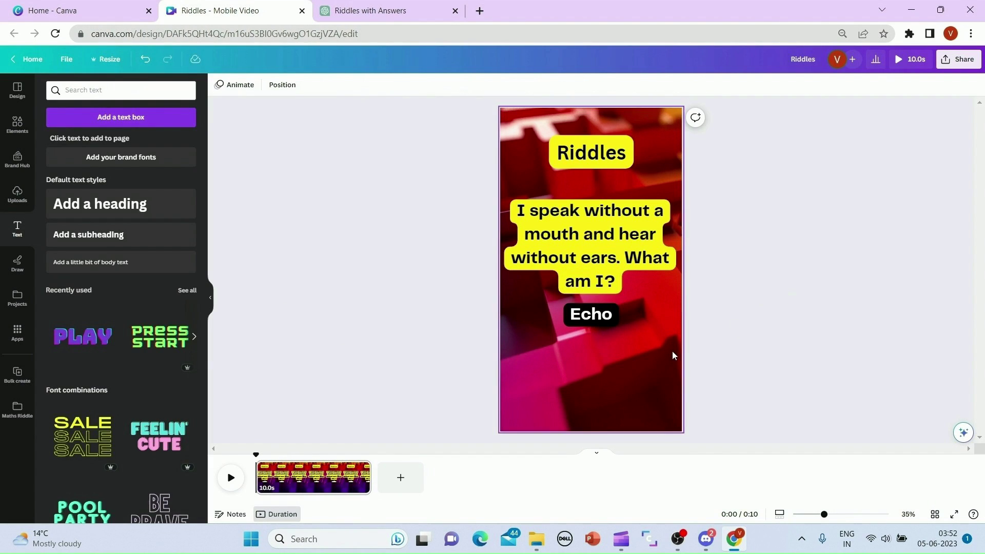
# Apply the Typewriter text animation to the riddle text.
pyautogui.click(578, 230)
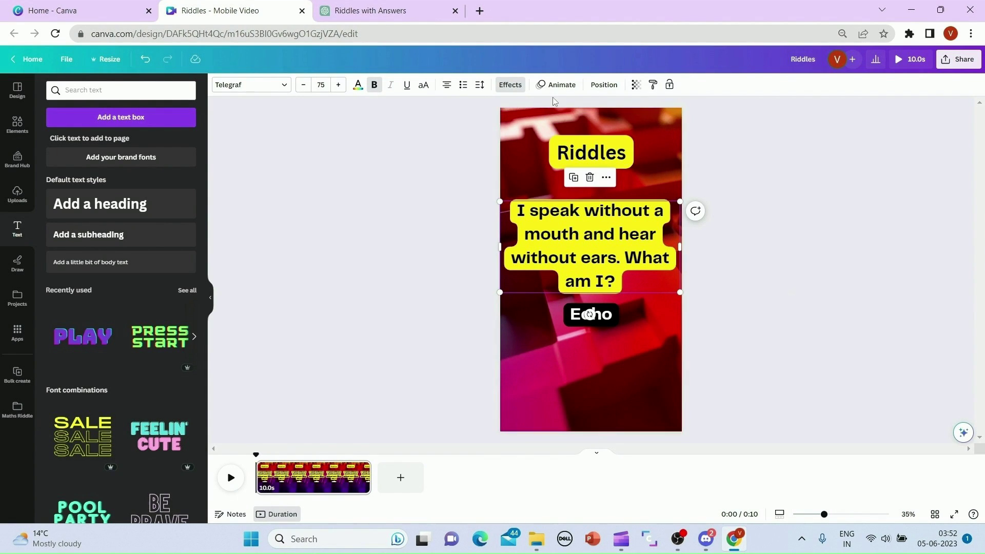
pyautogui.click(503, 88)
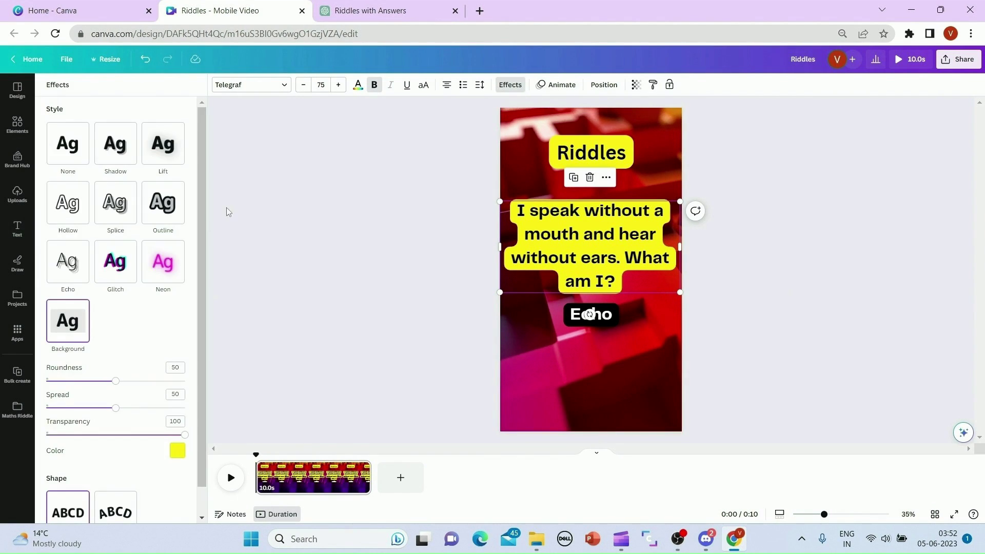
pyautogui.click(559, 84)
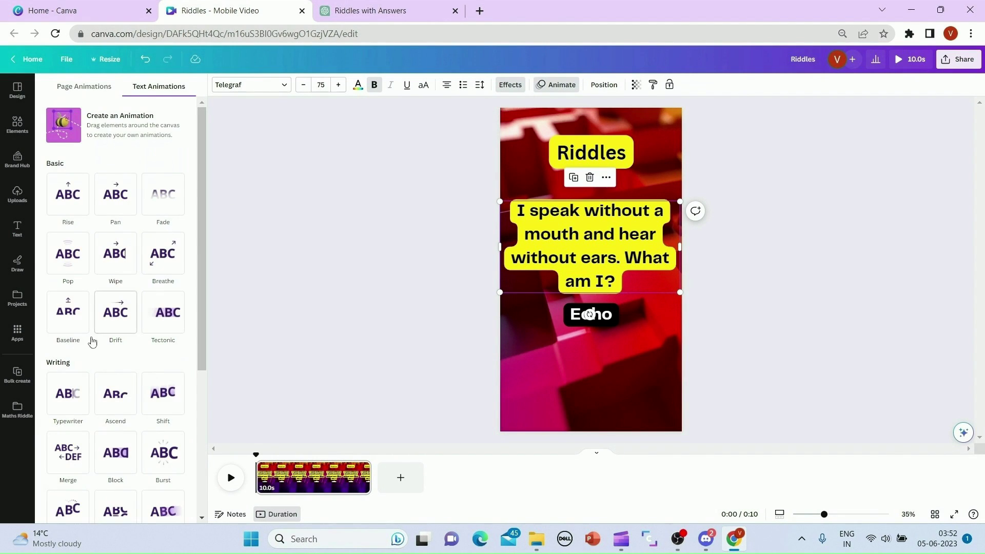
pyautogui.click(59, 397)
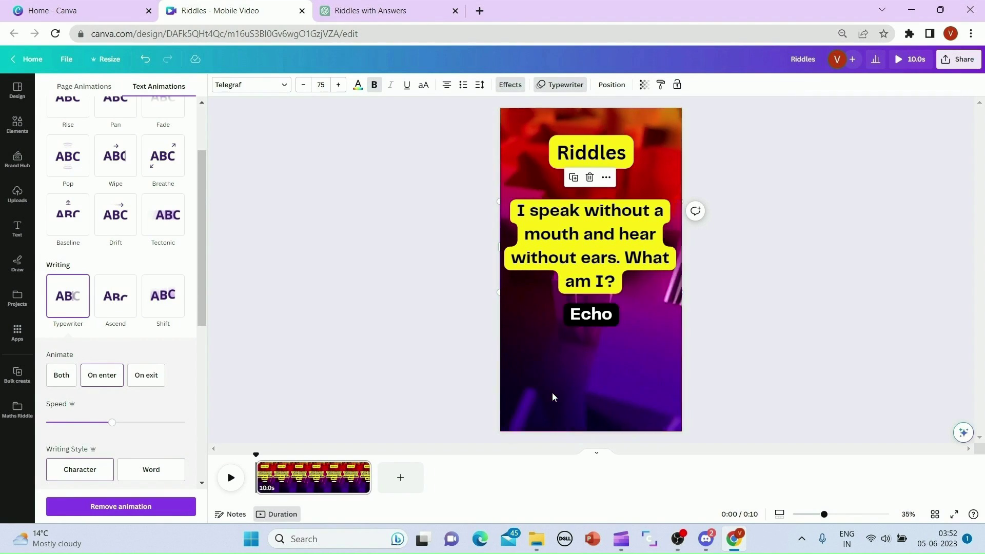
pyautogui.press('Escape')
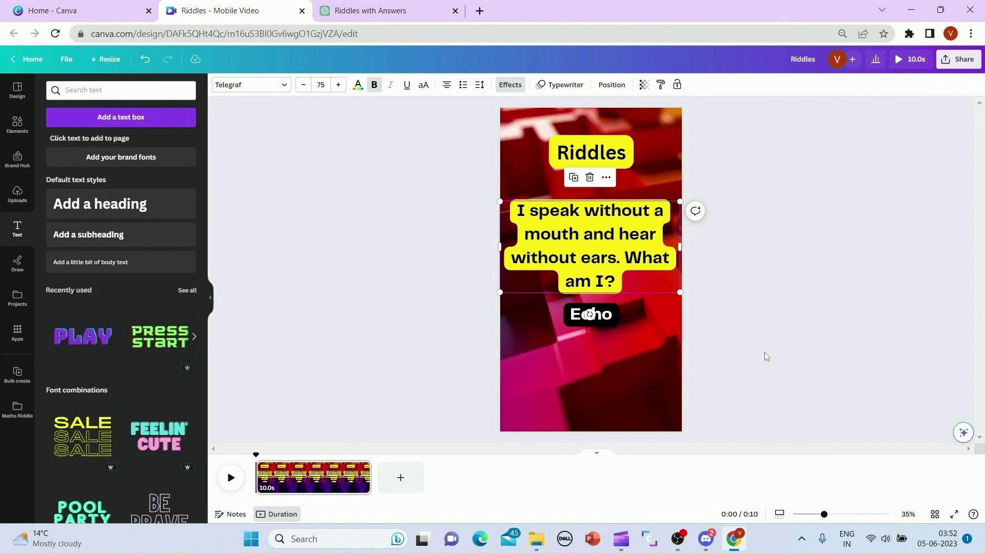
pyautogui.click(632, 376)
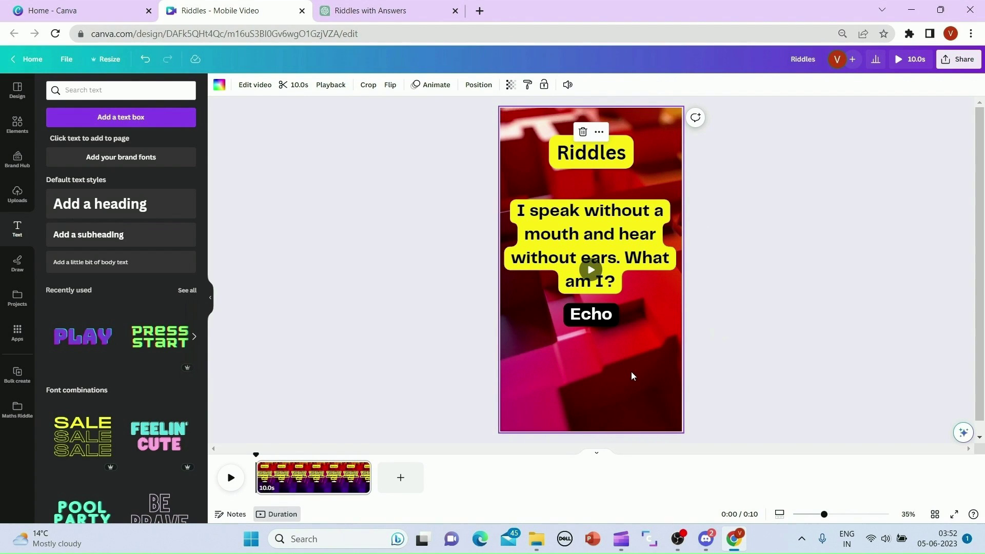
pyautogui.click(599, 138)
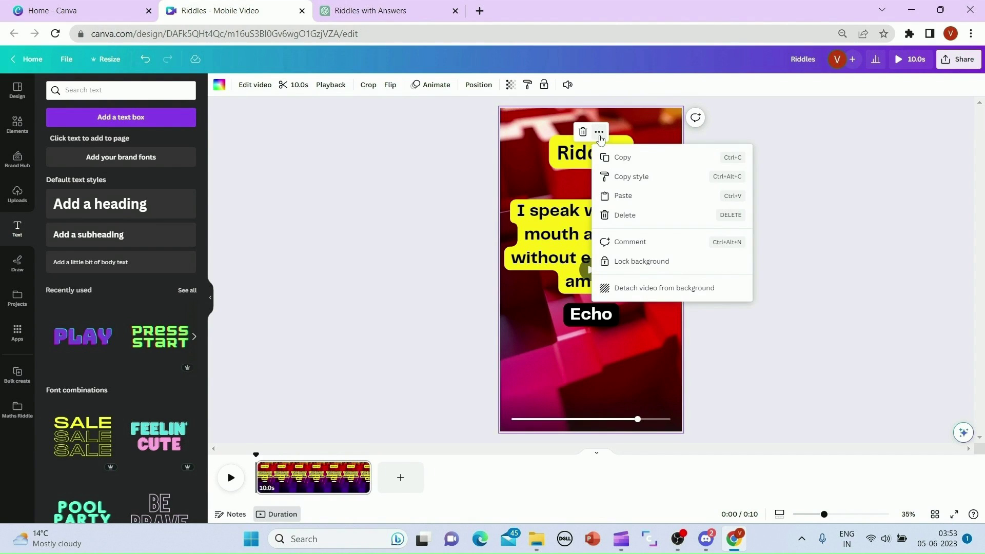
pyautogui.click(848, 256)
# Add a rectangle below the "Echo" answer and reshape it into a thin horizontal bar spanning nearly the full page width.
pyautogui.click(638, 378)
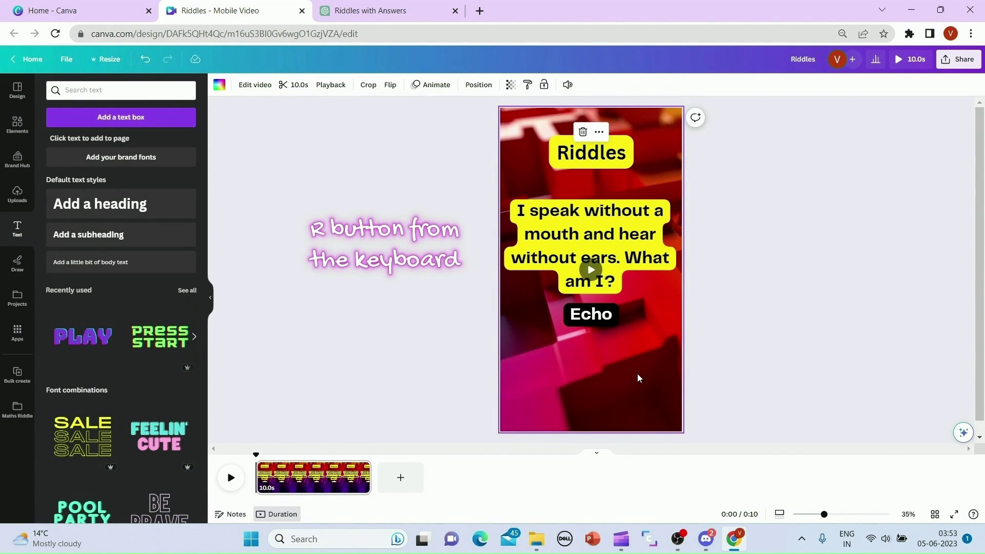
pyautogui.press('r')
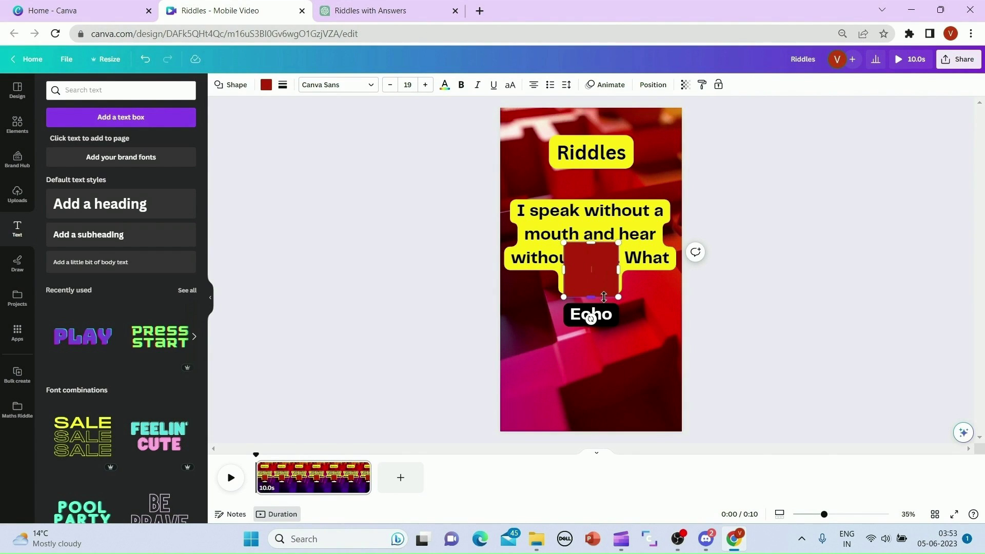
pyautogui.moveTo(590, 244); pyautogui.dragTo(593, 276)
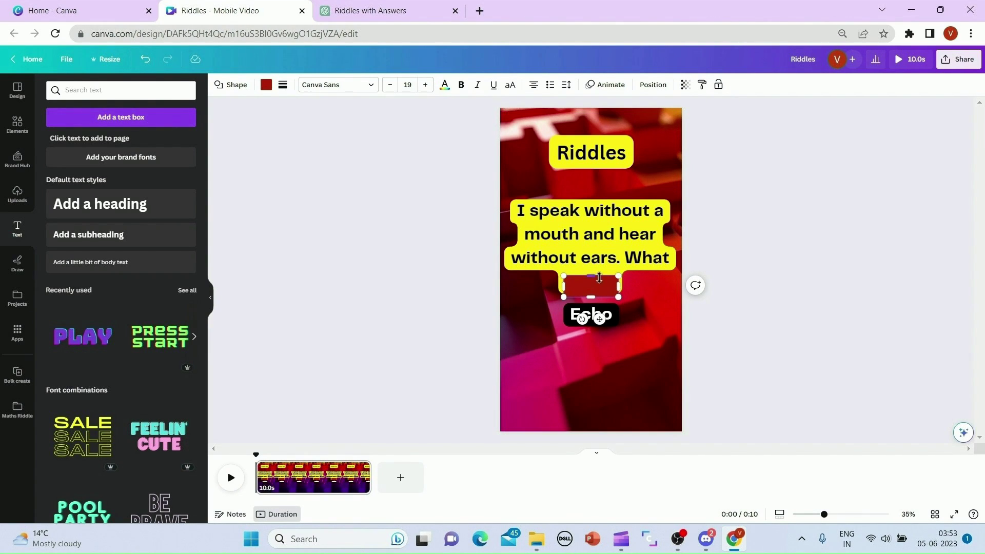
pyautogui.click(596, 281)
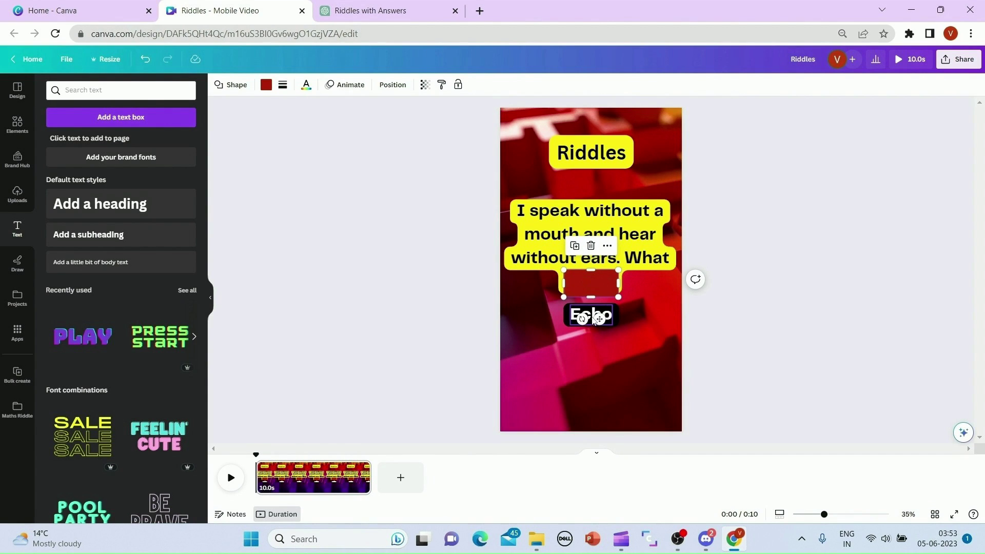
pyautogui.moveTo(600, 319); pyautogui.dragTo(601, 426)
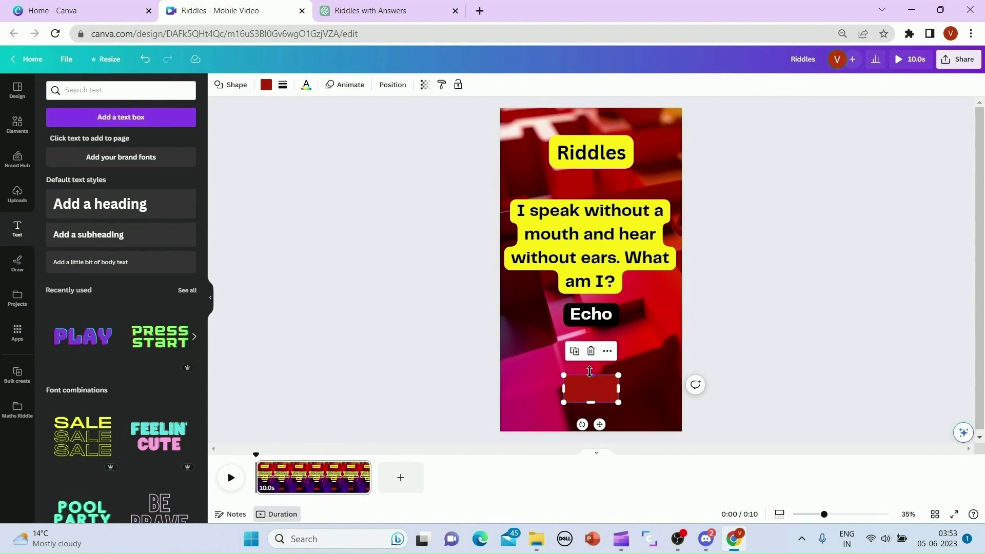
pyautogui.moveTo(590, 371); pyautogui.dragTo(506, 395)
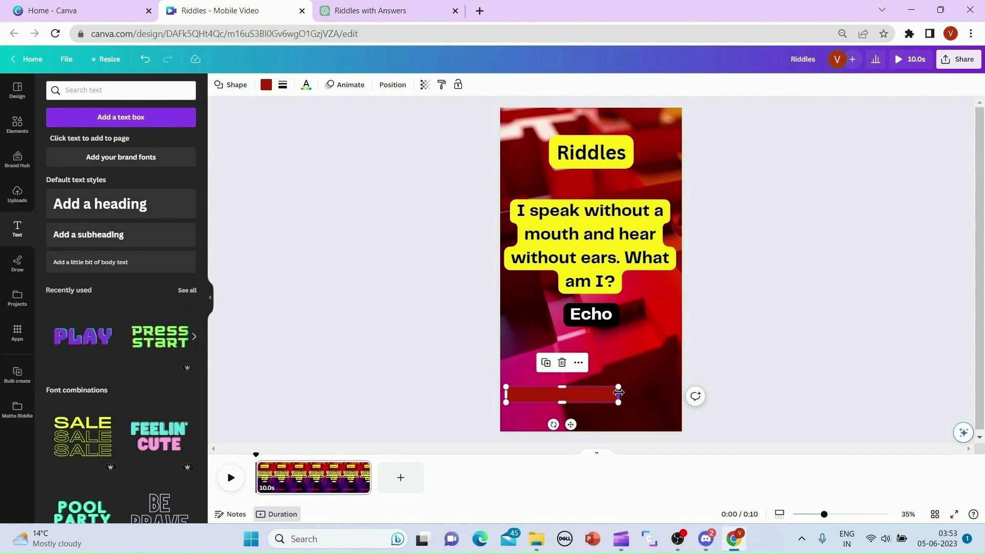
pyautogui.moveTo(619, 393); pyautogui.dragTo(675, 392)
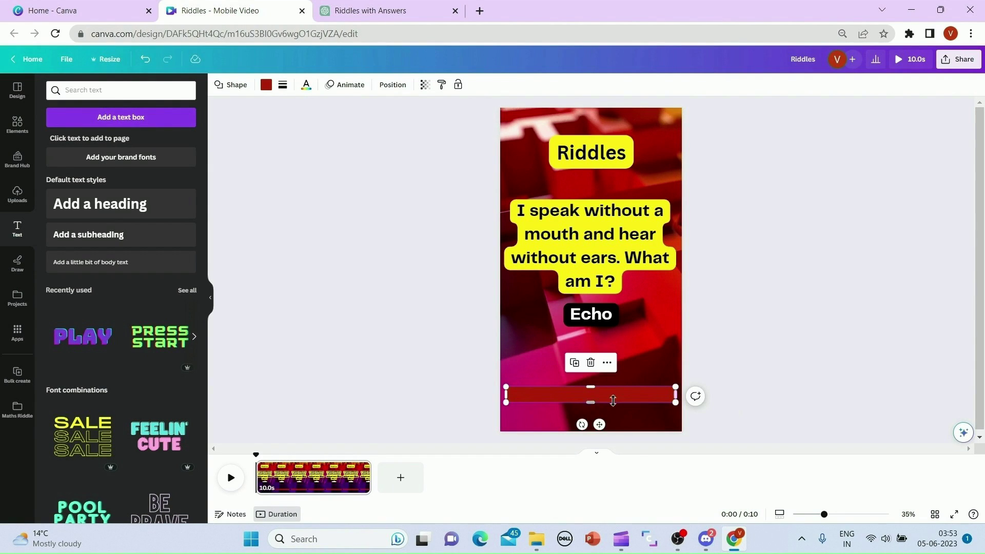
# Change the bar's fill color to the solid bright green from the default colors.
pyautogui.click(266, 85)
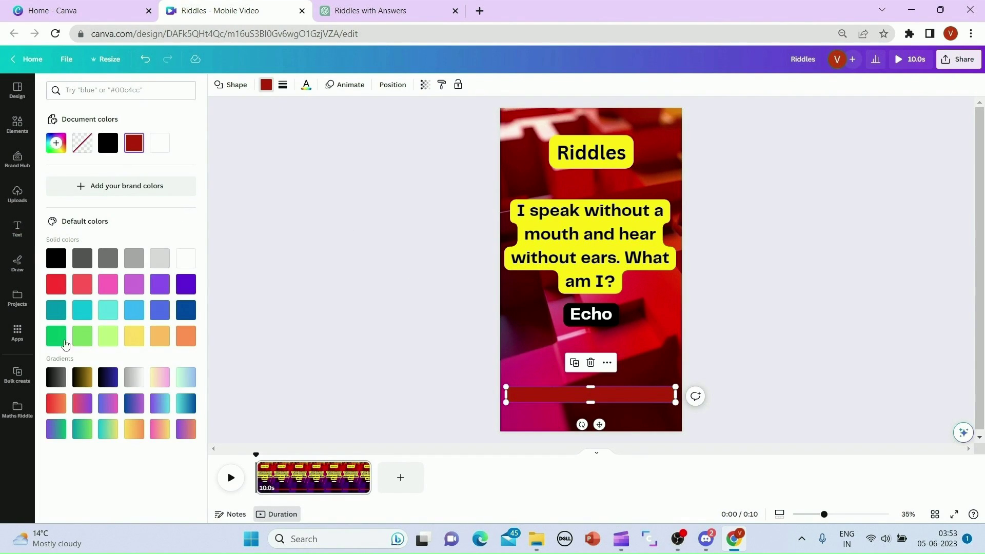
pyautogui.click(56, 337)
pyautogui.click(638, 404)
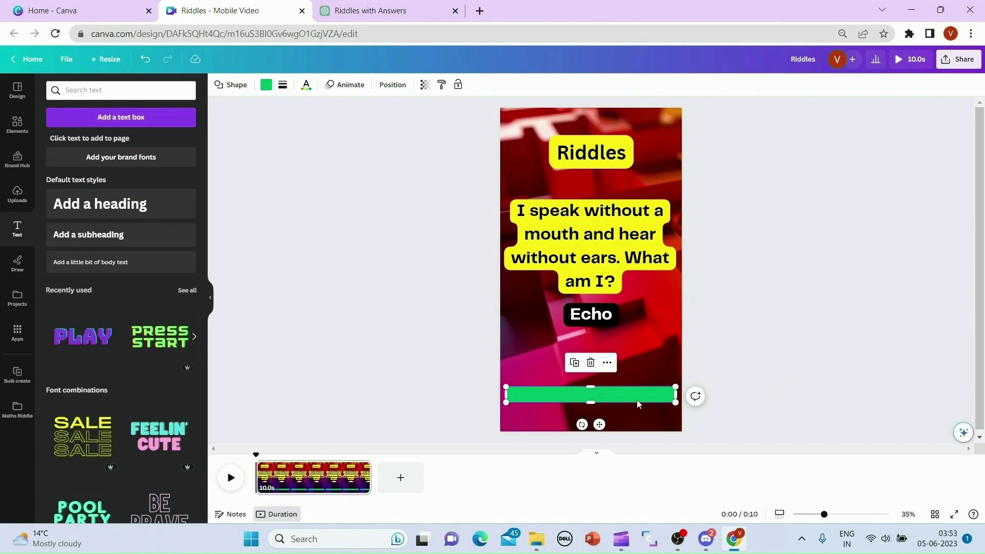
# Apply the Wipe animation to the green bar and slow its speed to near the minimum.
pyautogui.doubleClick(569, 394)
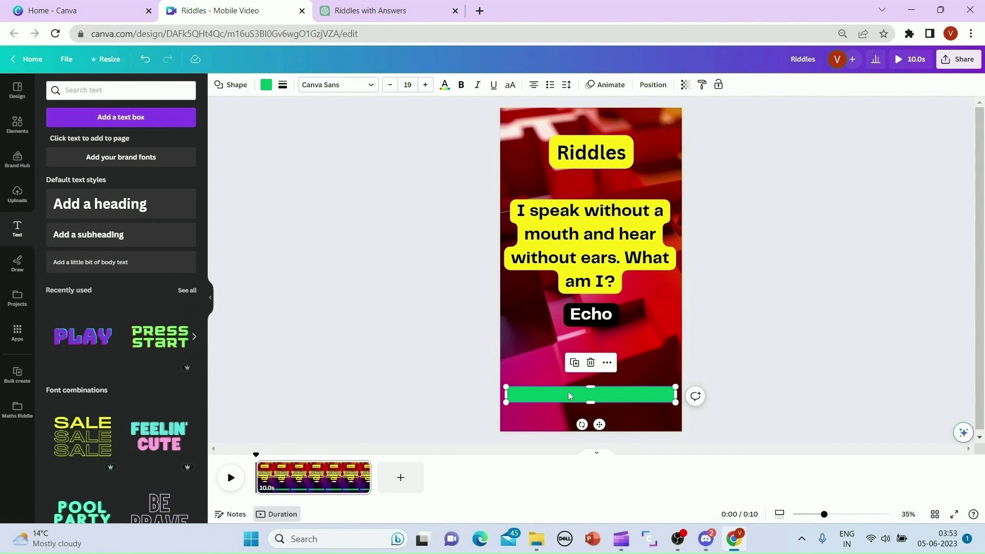
pyautogui.click(607, 84)
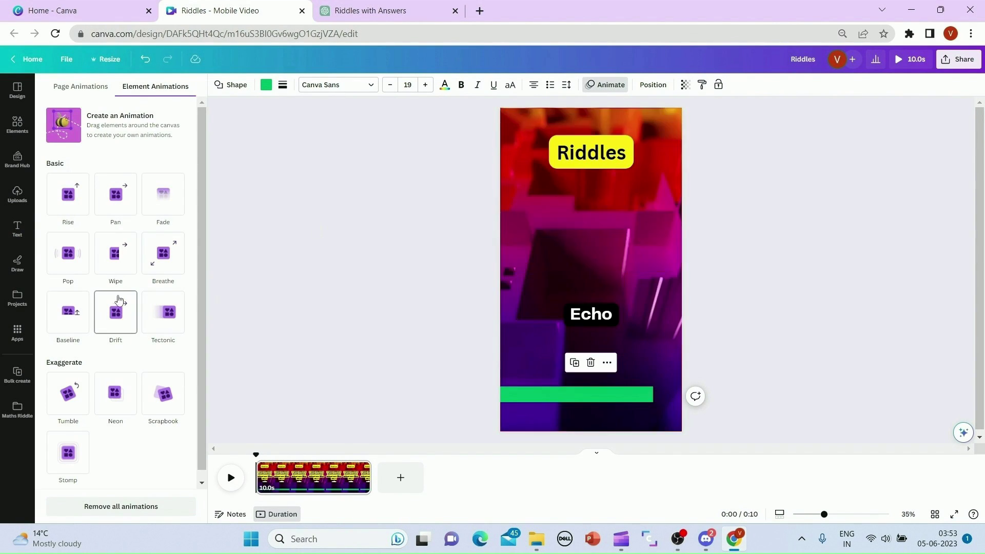
pyautogui.click(122, 267)
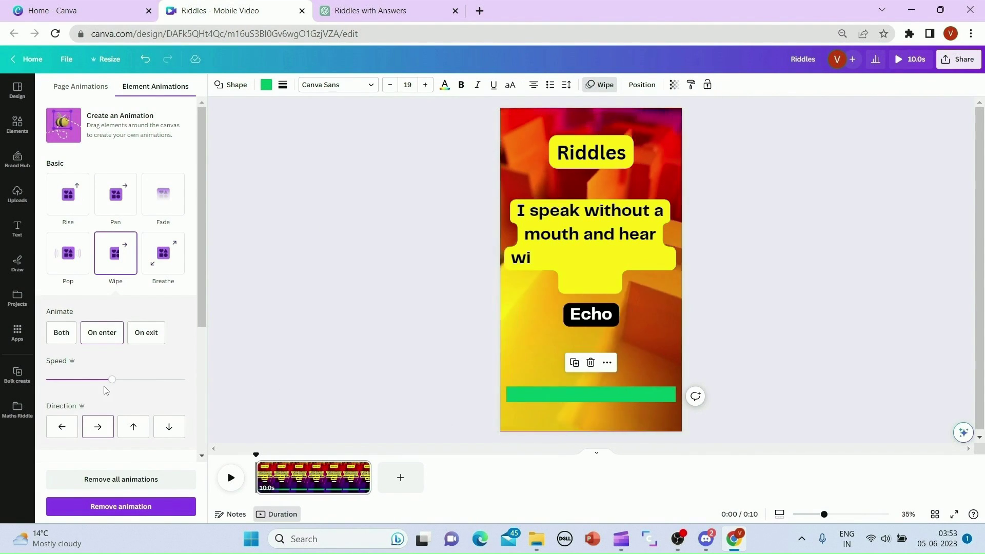
pyautogui.moveTo(112, 380); pyautogui.dragTo(52, 379)
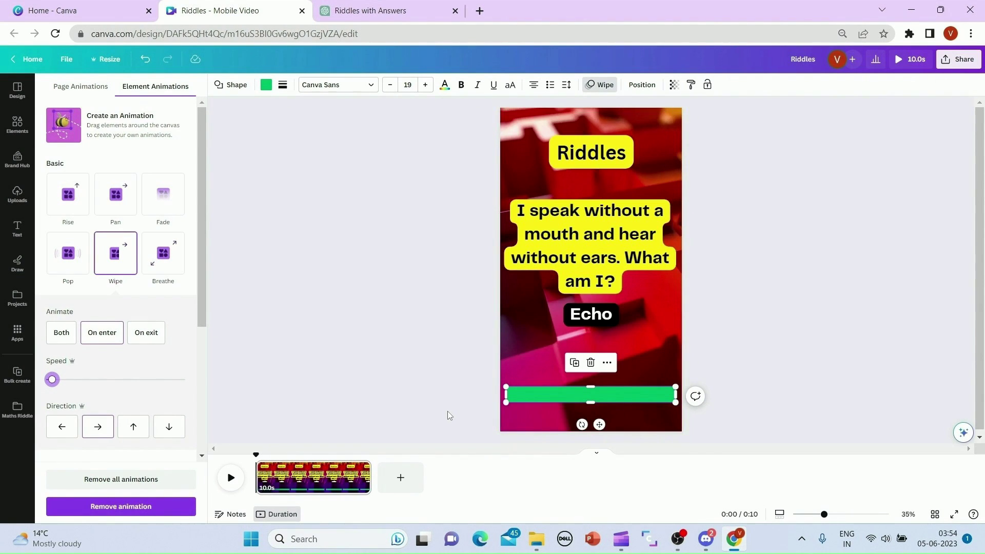
# Show the green bar's timing on the timeline.
pyautogui.rightClick(573, 400)
pyautogui.click(534, 396)
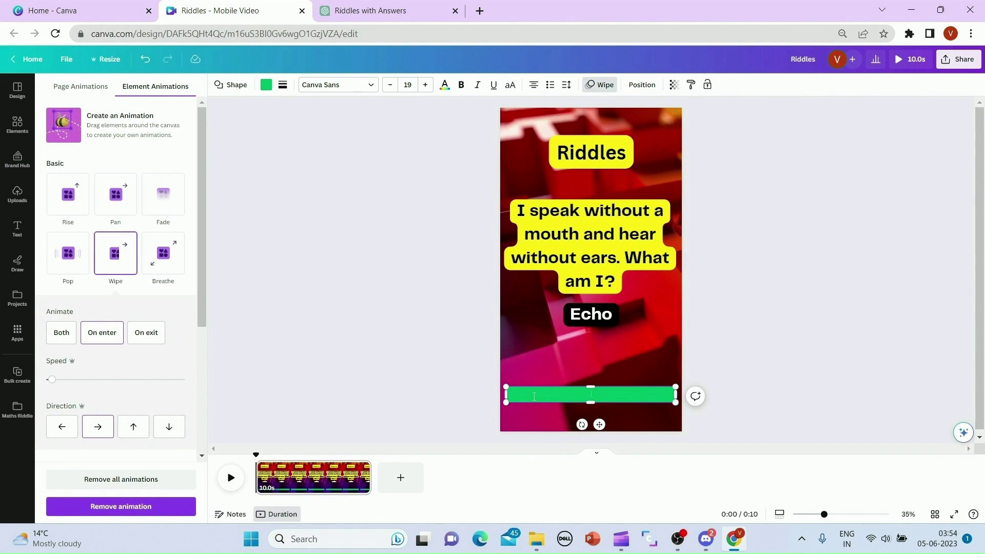
pyautogui.click(648, 411)
pyautogui.click(628, 400)
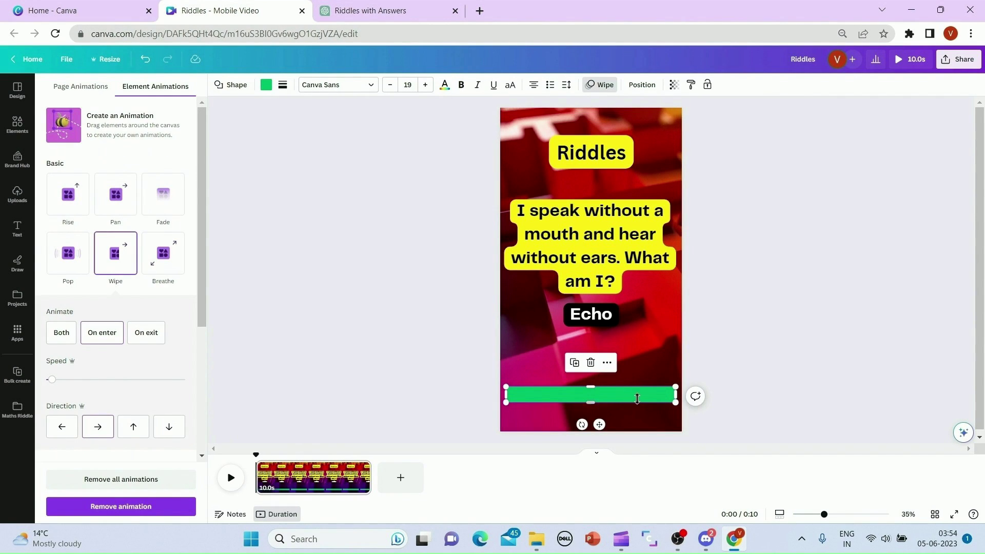
pyautogui.rightClick(638, 399)
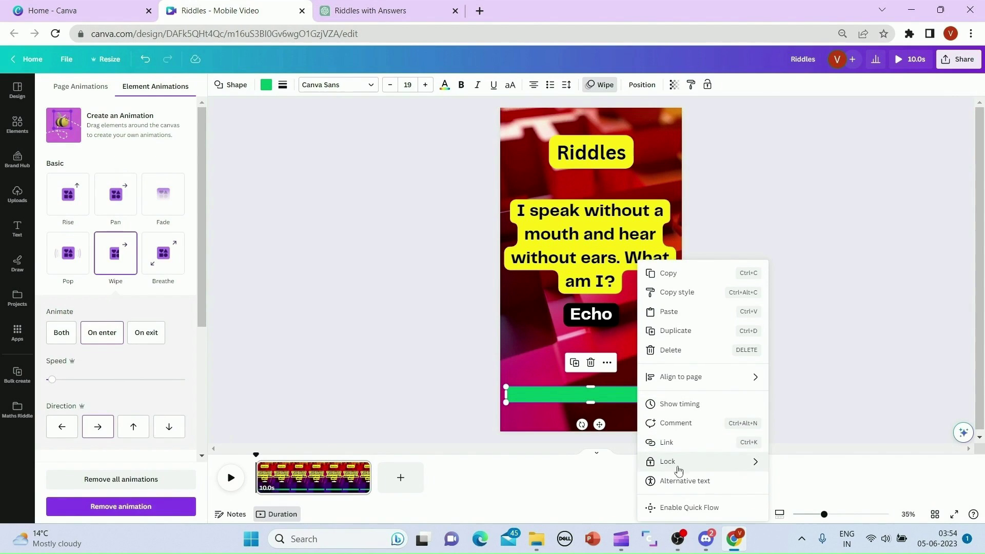
pyautogui.click(676, 409)
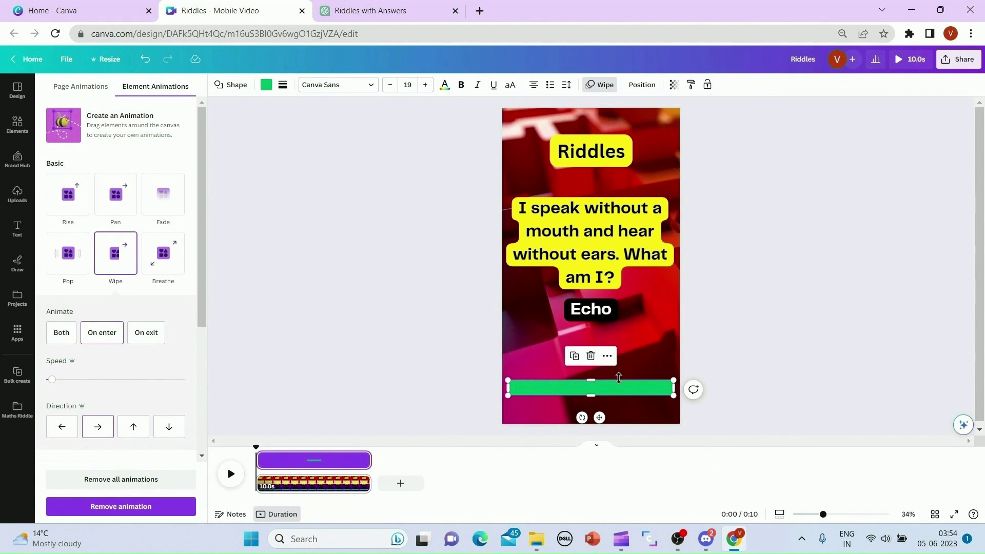
pyautogui.click(608, 357)
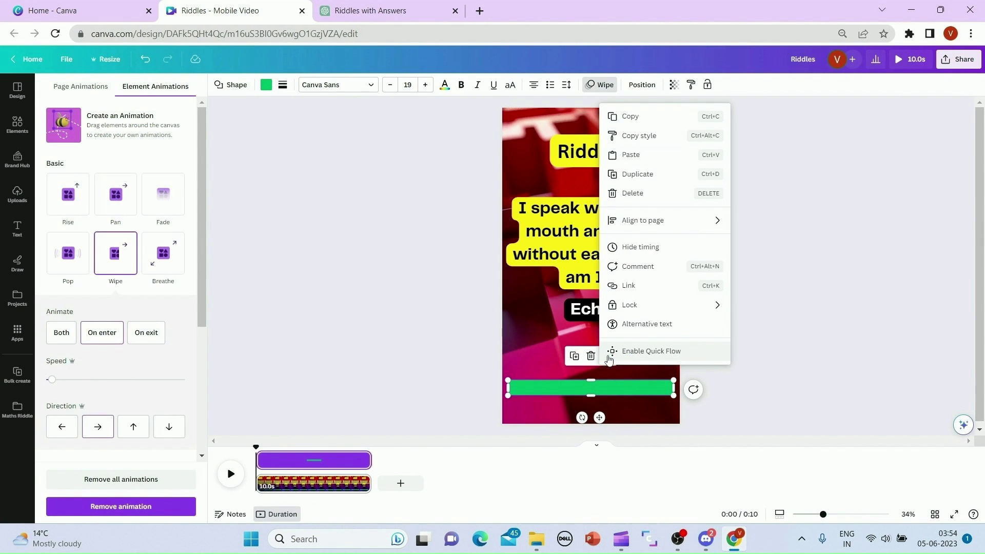
pyautogui.press('Escape')
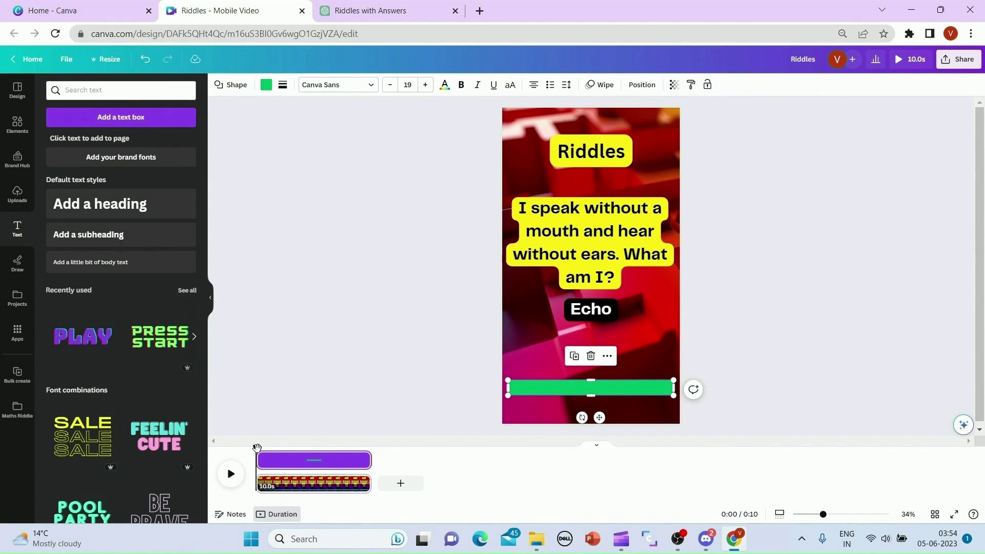
# Trim the start of the green bar's timing to about 0:07 and preview the video.
pyautogui.moveTo(257, 448); pyautogui.dragTo(278, 450)
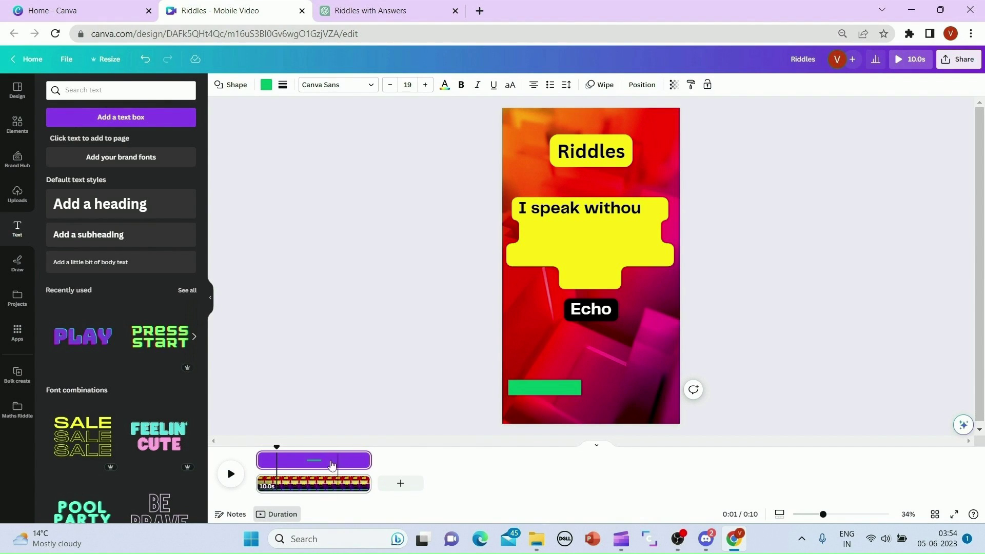
pyautogui.moveTo(276, 447); pyautogui.dragTo(343, 460)
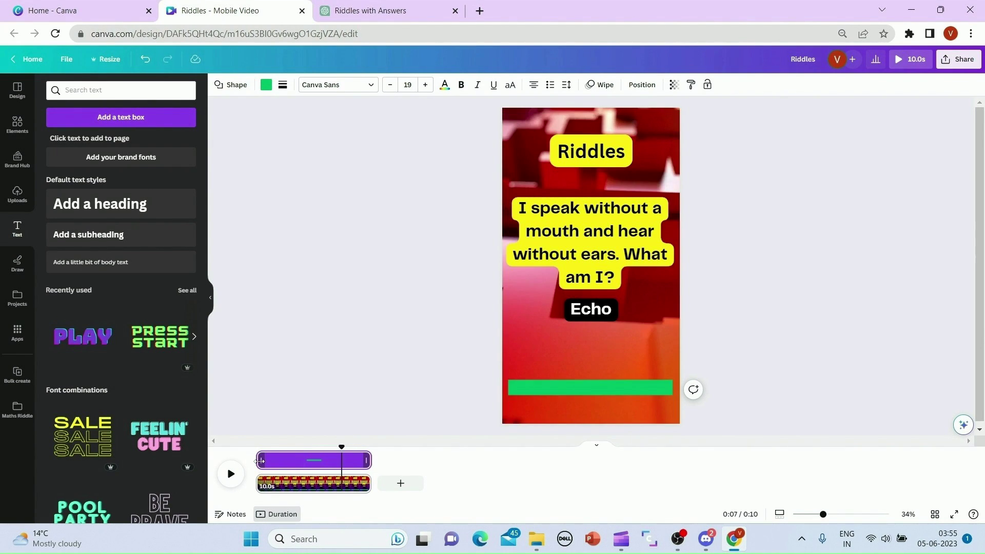
pyautogui.moveTo(260, 460); pyautogui.dragTo(272, 461)
pyautogui.moveTo(282, 461); pyautogui.dragTo(301, 461)
pyautogui.click(309, 465)
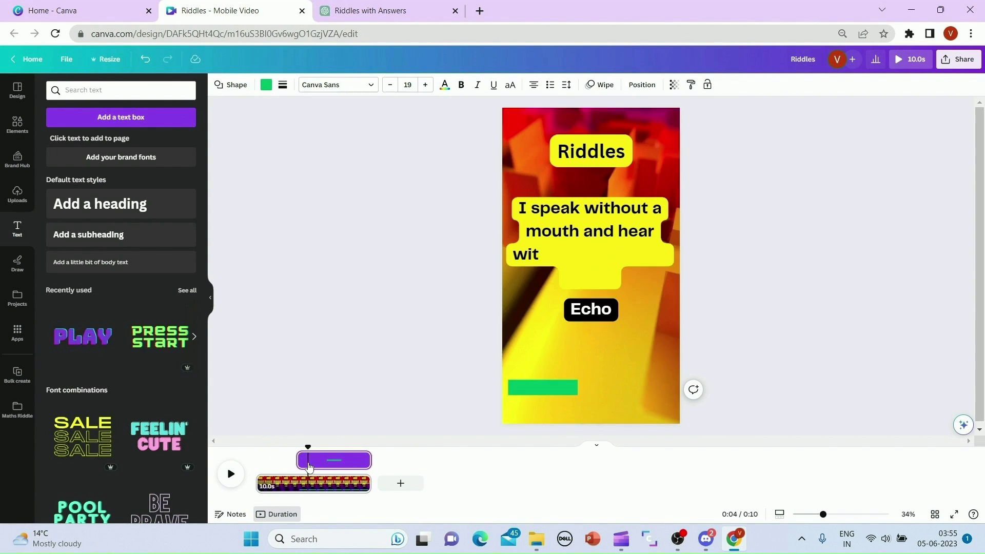
pyautogui.moveTo(308, 447); pyautogui.dragTo(340, 464)
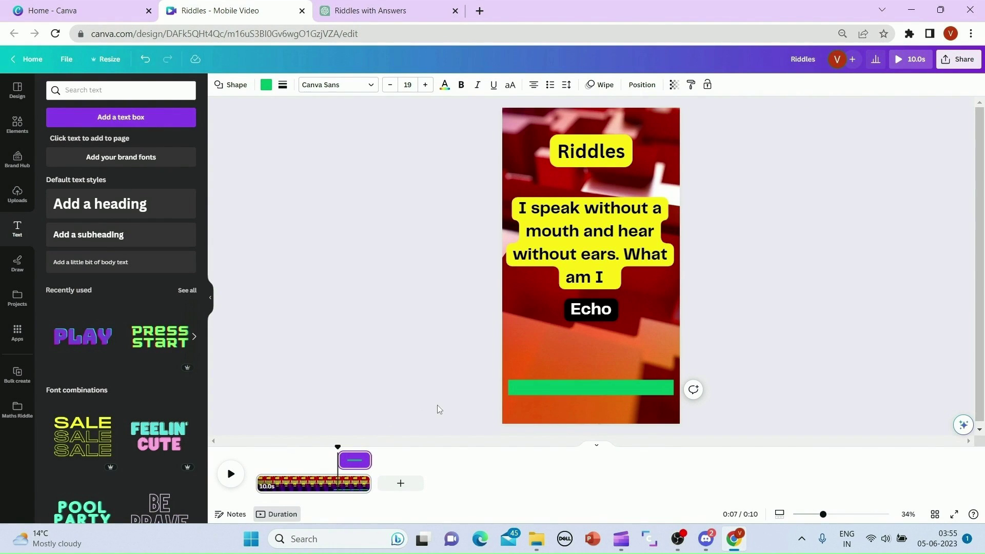
pyautogui.click(226, 476)
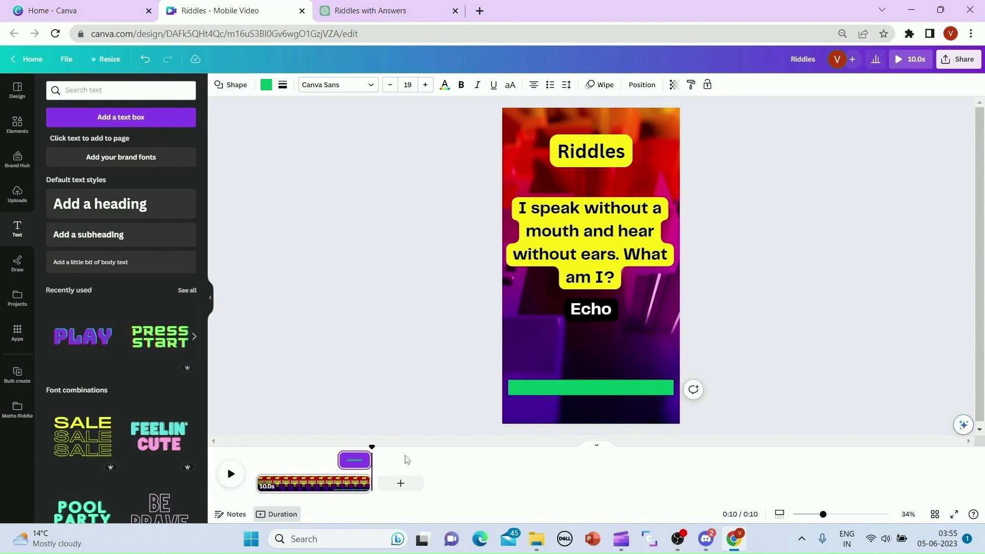
# Trim the start of the "Echo" answer's timing to about 0:09.
pyautogui.moveTo(373, 448)
pyautogui.mouseDown()
pyautogui.moveTo(351, 446)
pyautogui.moveTo(362, 448)
pyautogui.mouseUp()
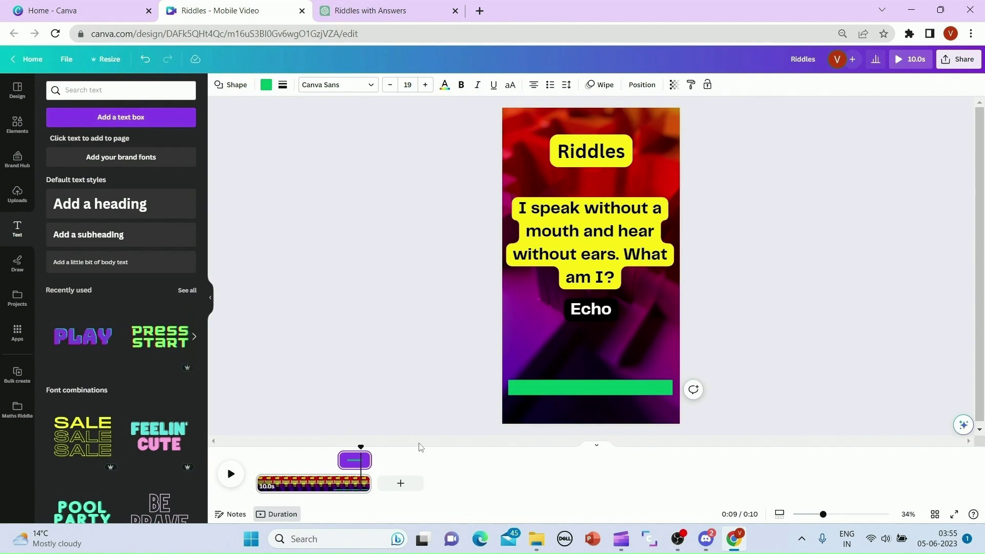
pyautogui.click(603, 315)
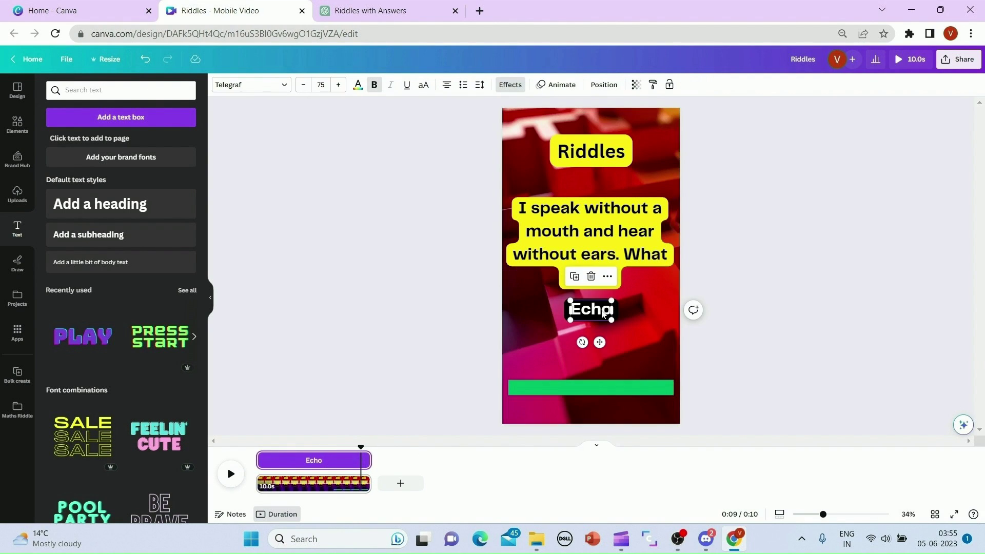
pyautogui.moveTo(258, 457)
pyautogui.moveTo(258, 457); pyautogui.dragTo(362, 465)
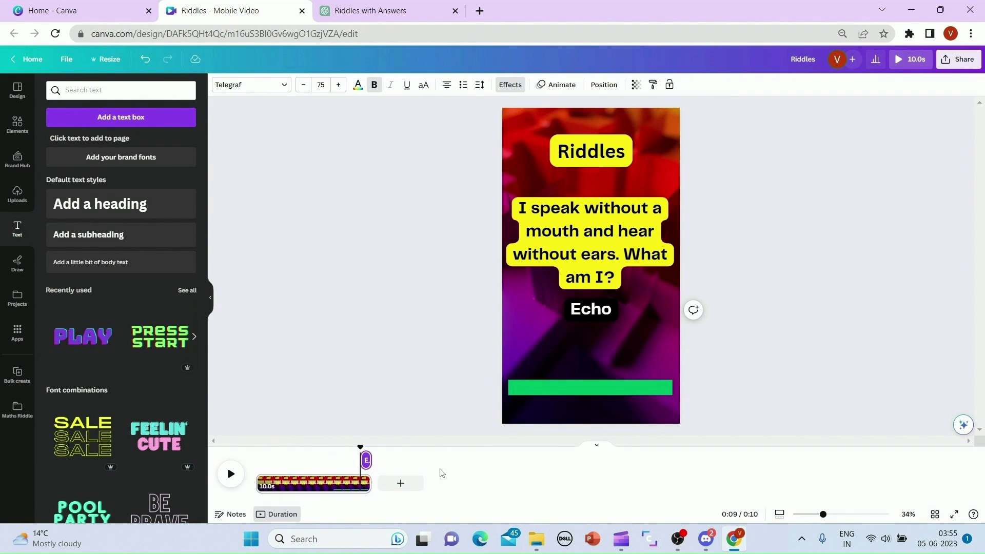
pyautogui.click(605, 312)
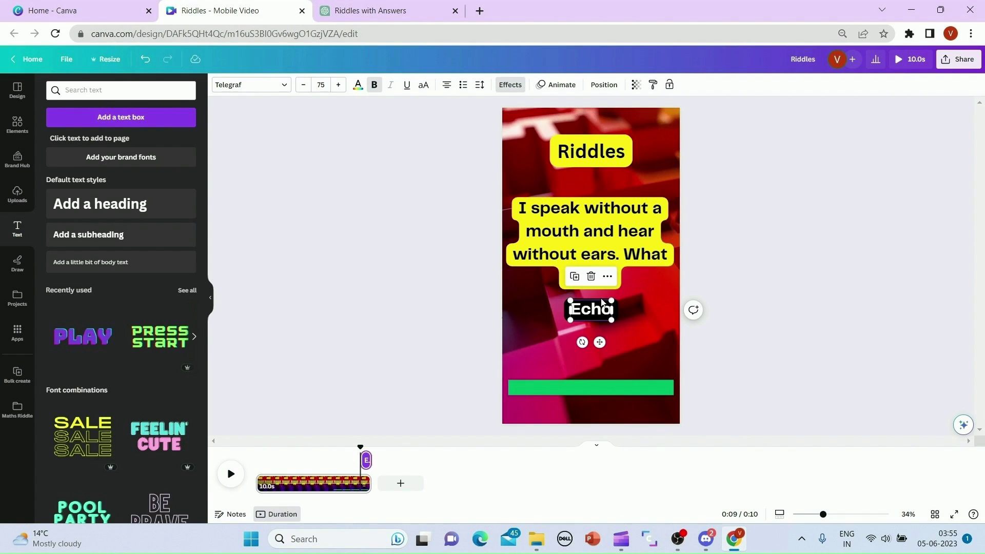
# Move the "Echo" answer up so it sits over the middle of the riddle text.
pyautogui.moveTo(595, 314); pyautogui.dragTo(595, 242)
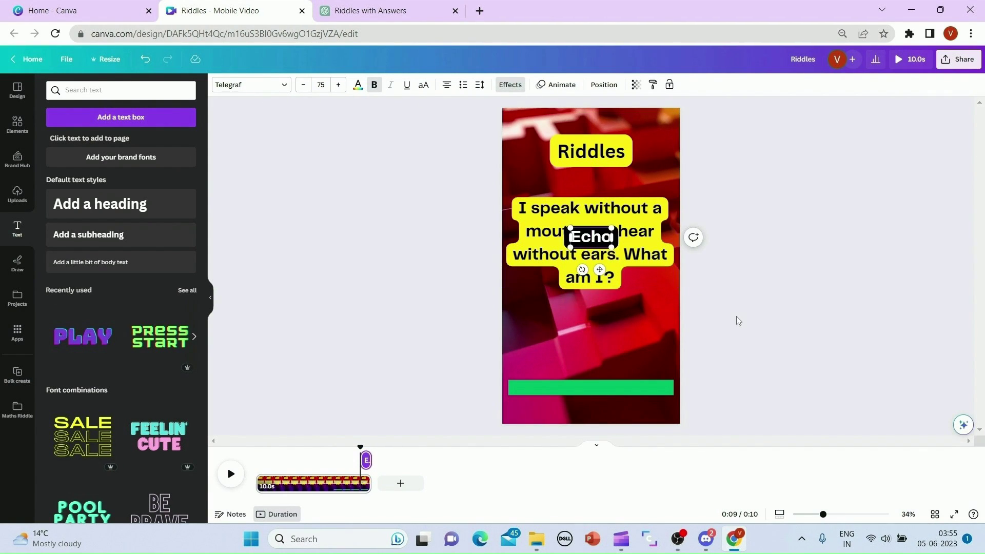
pyautogui.moveTo(360, 447)
pyautogui.mouseDown()
pyautogui.moveTo(296, 448)
pyautogui.moveTo(363, 457)
pyautogui.mouseUp()
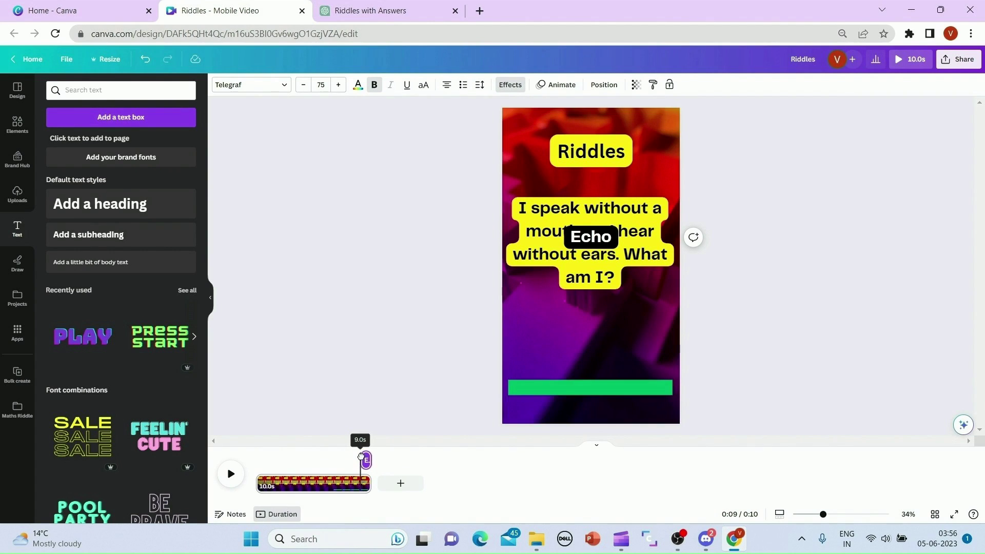
# Trim the end of the riddle text's timing to about 0:09 and preview the video from the start.
pyautogui.click(588, 258)
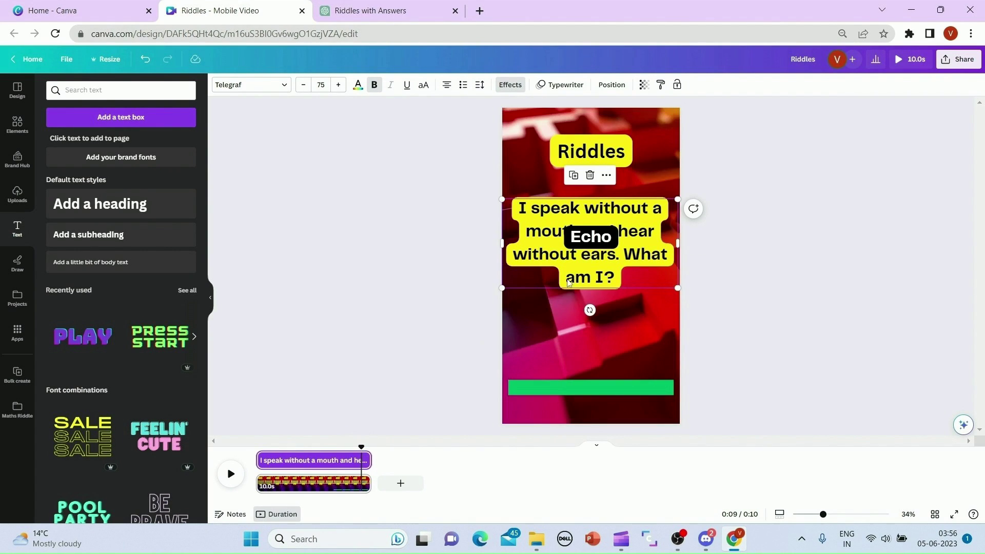
pyautogui.moveTo(365, 450); pyautogui.dragTo(361, 450)
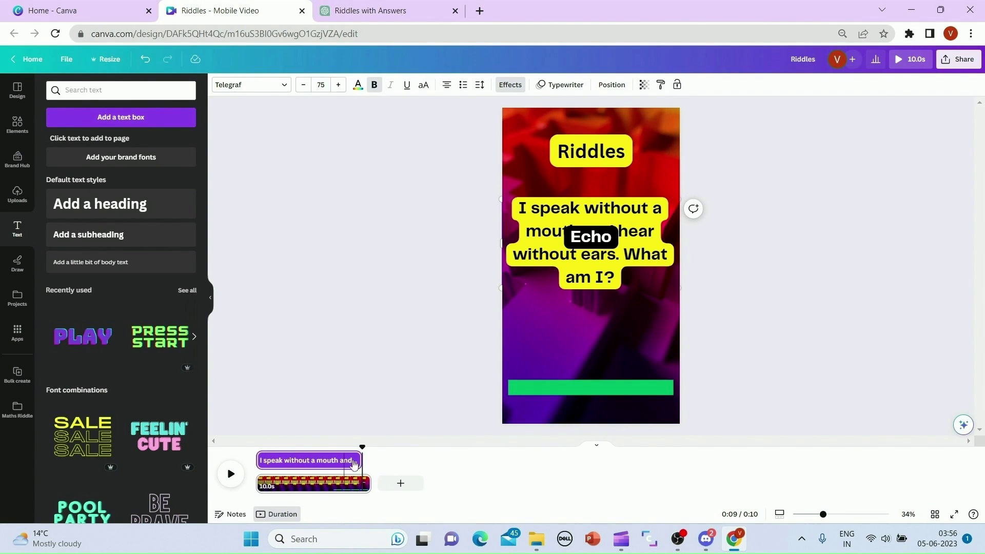
pyautogui.click(244, 445)
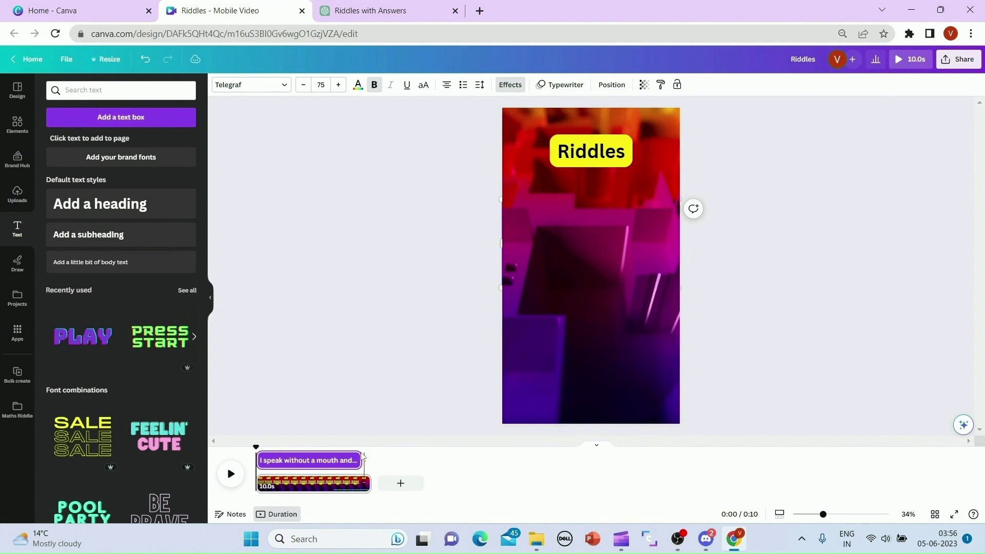
pyautogui.click(231, 474)
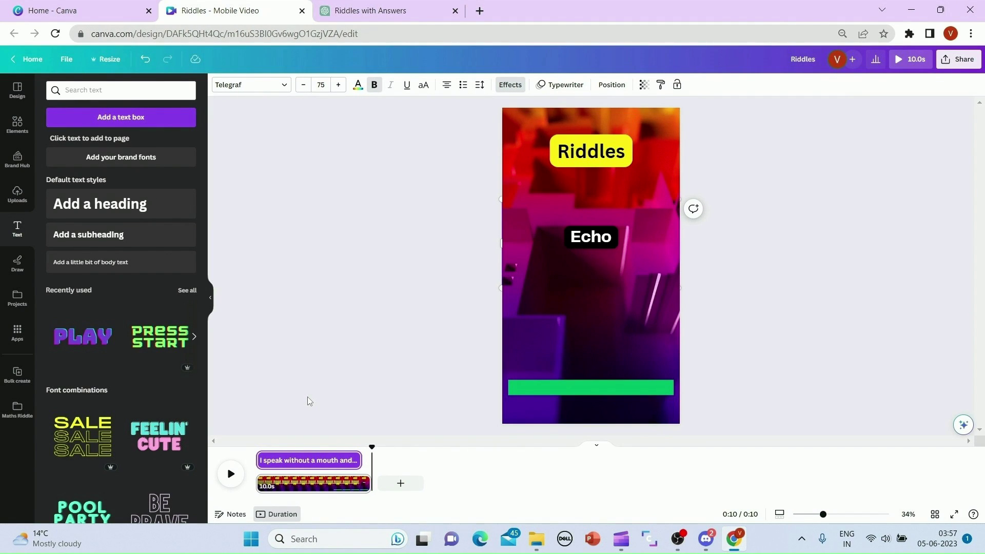
# Download the design as an MP4 video at 1080p quality.
pyautogui.click(957, 66)
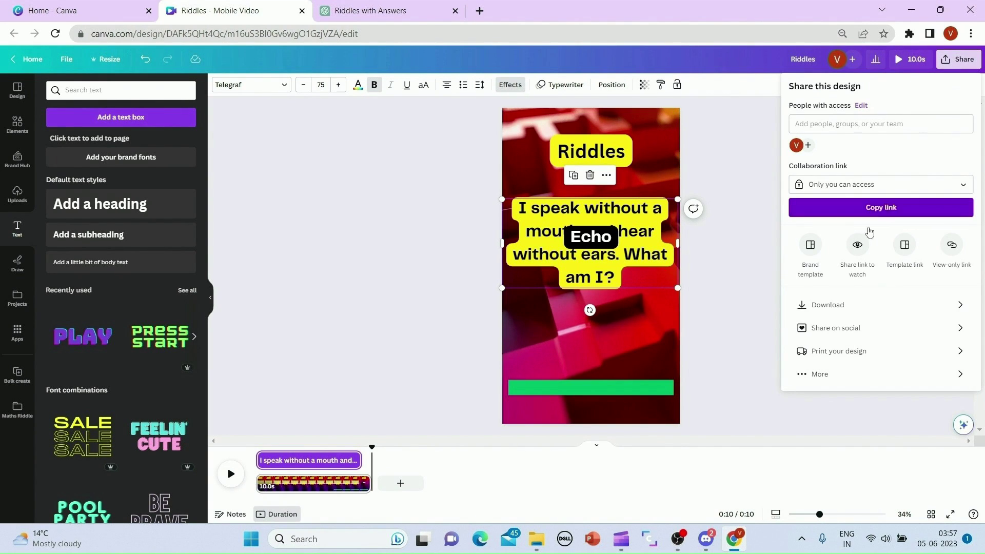
pyautogui.click(836, 308)
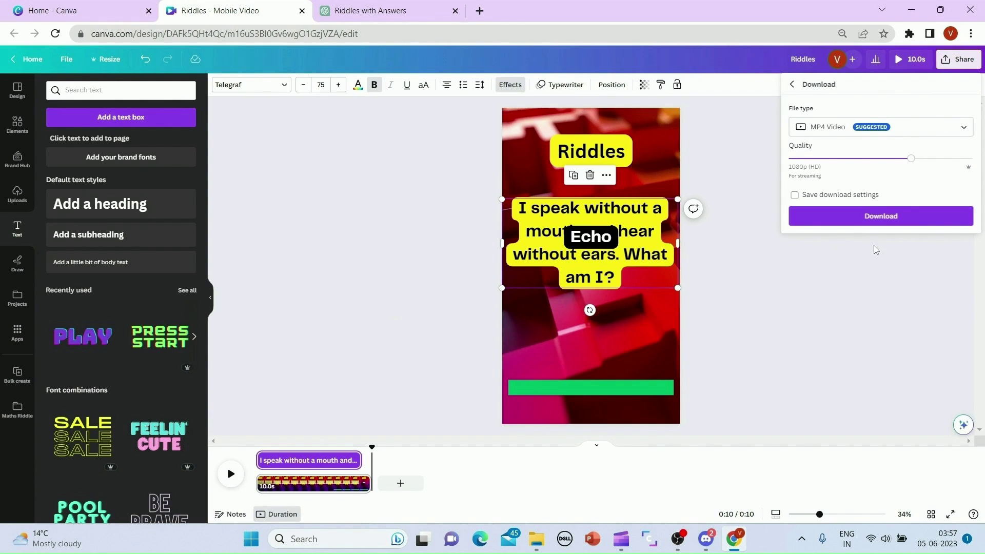
pyautogui.click(879, 216)
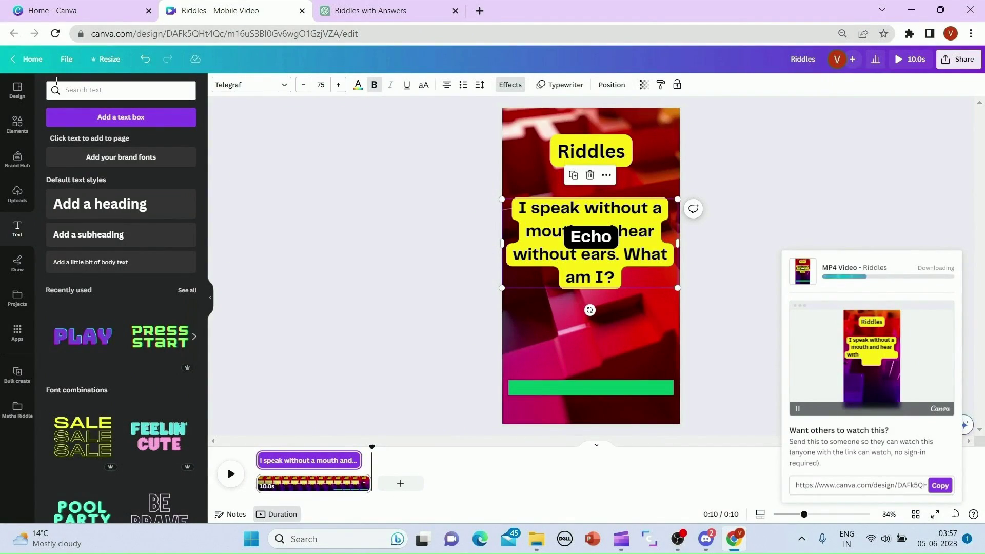
# Switch to ChatGPT and copy the riddle and answer table from its header row through the last complete row.
pyautogui.click(388, 5)
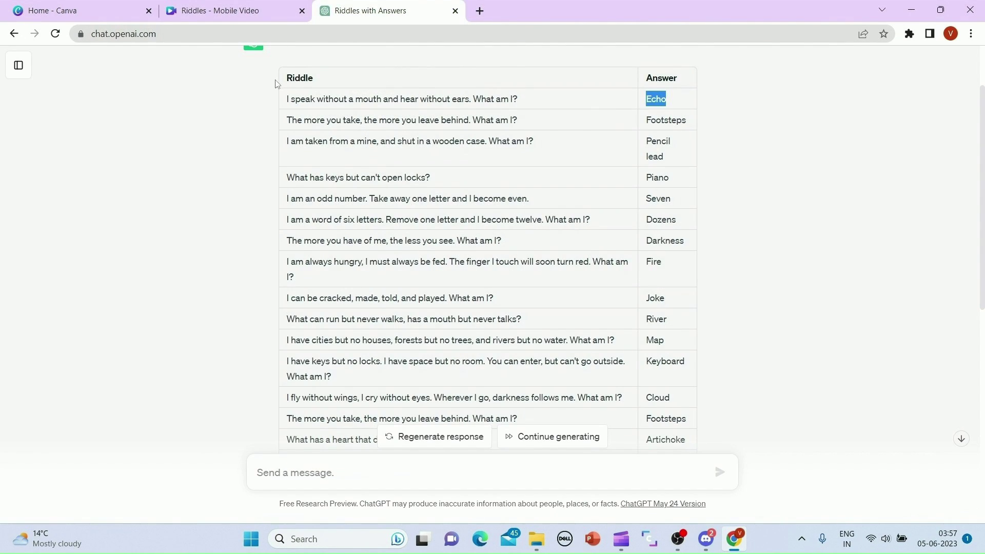
pyautogui.click(290, 80)
pyautogui.moveTo(287, 80); pyautogui.dragTo(648, 396)
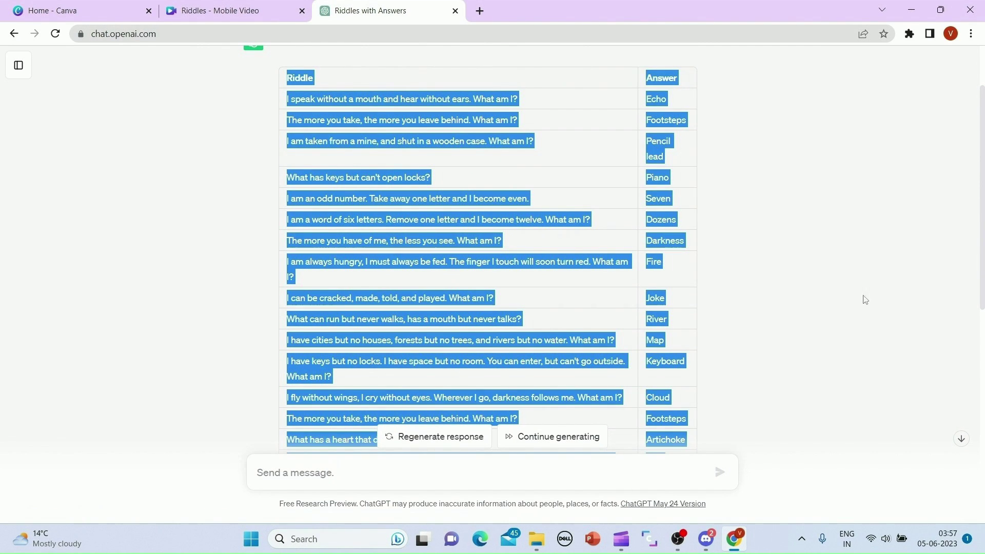
pyautogui.moveTo(983, 242); pyautogui.dragTo(984, 405)
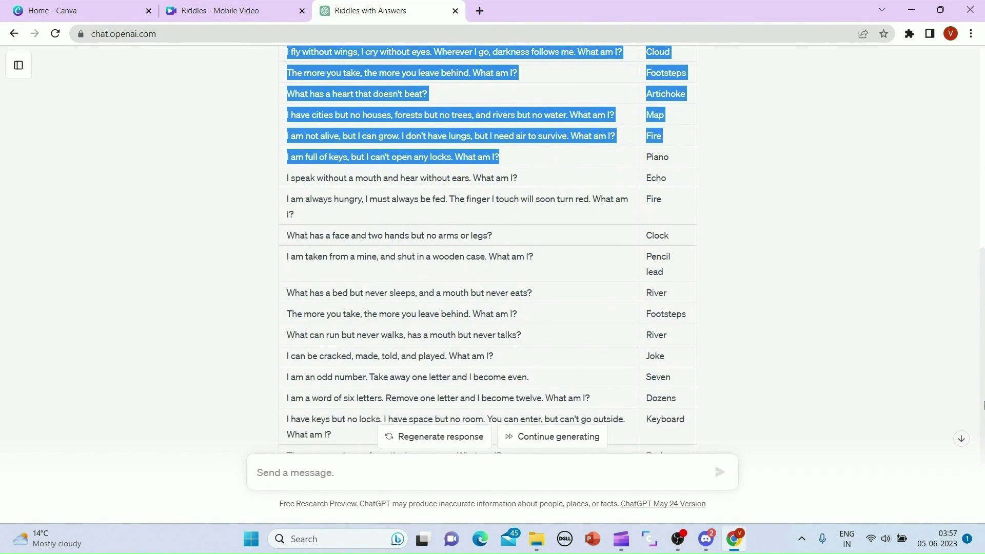
pyautogui.hotkey('shift', 'Down')
pyautogui.hotkey('shift', 'Down')
pyautogui.hotkey('shift', 'Down')
pyautogui.hotkey('shift', 'Down')
pyautogui.hotkey('shift', 'Down')
pyautogui.hotkey('shift', 'Down')
pyautogui.hotkey('shift', 'Down')
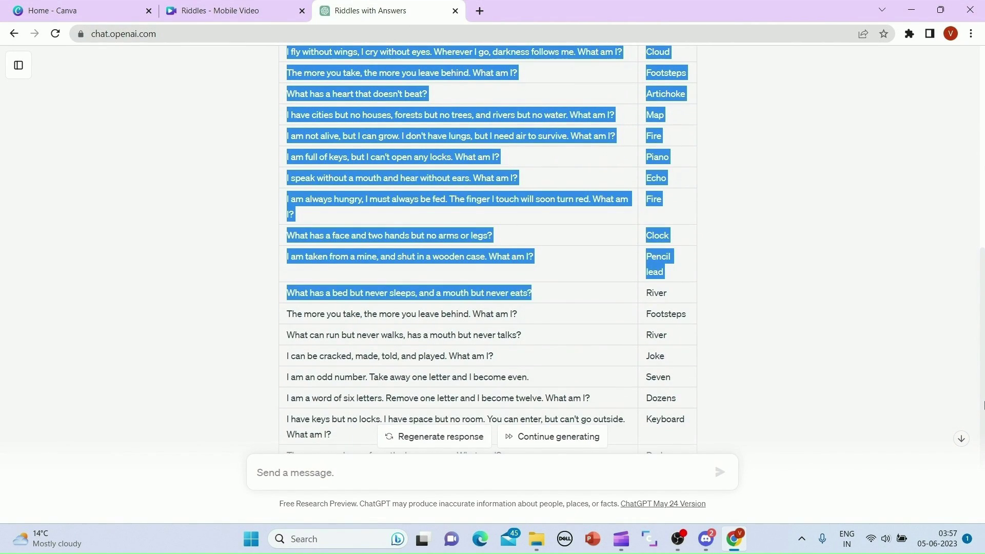
pyautogui.hotkey('shift', 'Down')
pyautogui.hotkey('shift', 'Down')
pyautogui.hotkey('shift', 'Down')
pyautogui.hotkey('shift', 'Down')
pyautogui.hotkey('shift', 'Down')
pyautogui.hotkey('shift', 'Down')
pyautogui.hotkey('shift', 'Down')
pyautogui.hotkey('shift', 'Down')
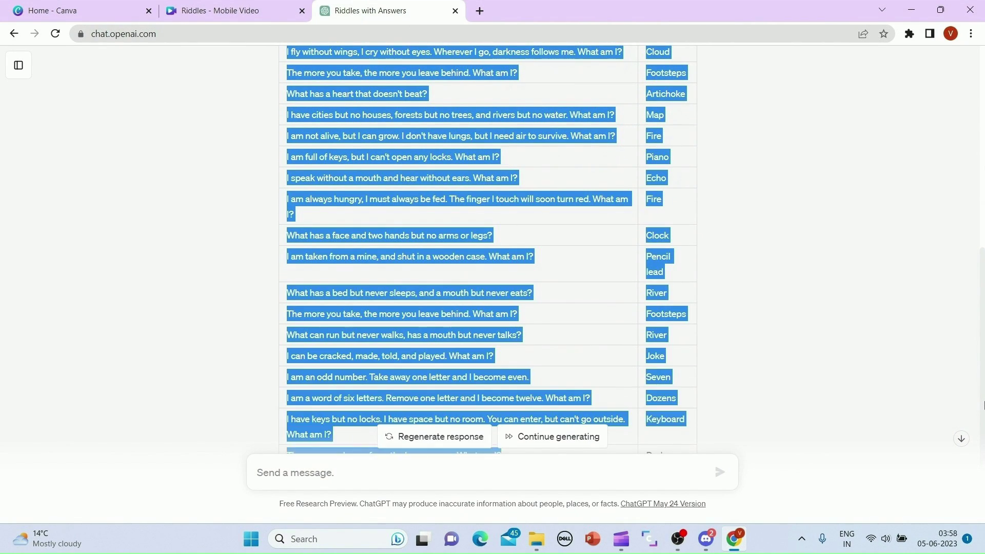
pyautogui.hotkey('shift', 'Down')
pyautogui.hotkey('shift', 'Down')
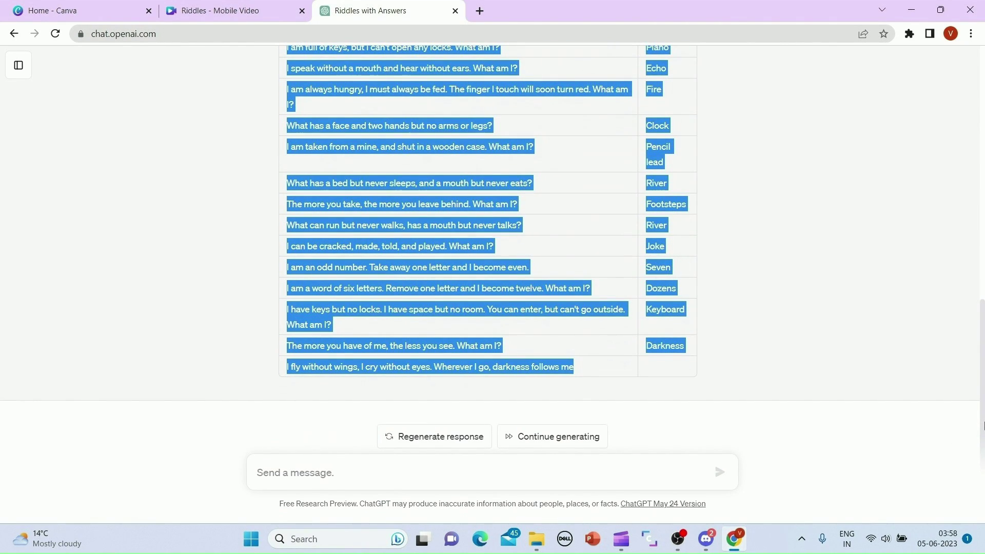
pyautogui.hotkey('shift', 'Up')
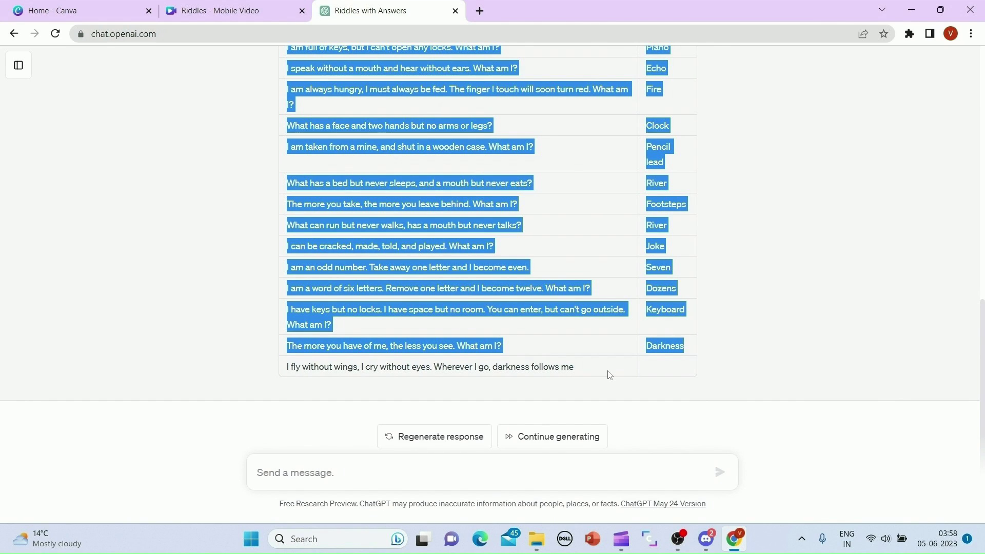
# Ask ChatGPT for the remaining riddles with the message "Please continue".
pyautogui.click(424, 476)
pyautogui.write('Cleas')
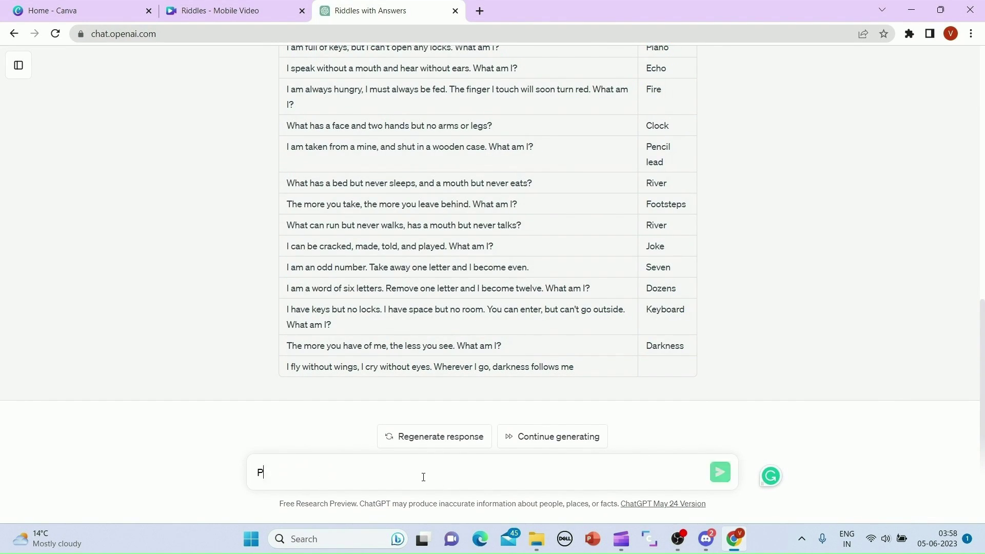
pyautogui.write('e continu')
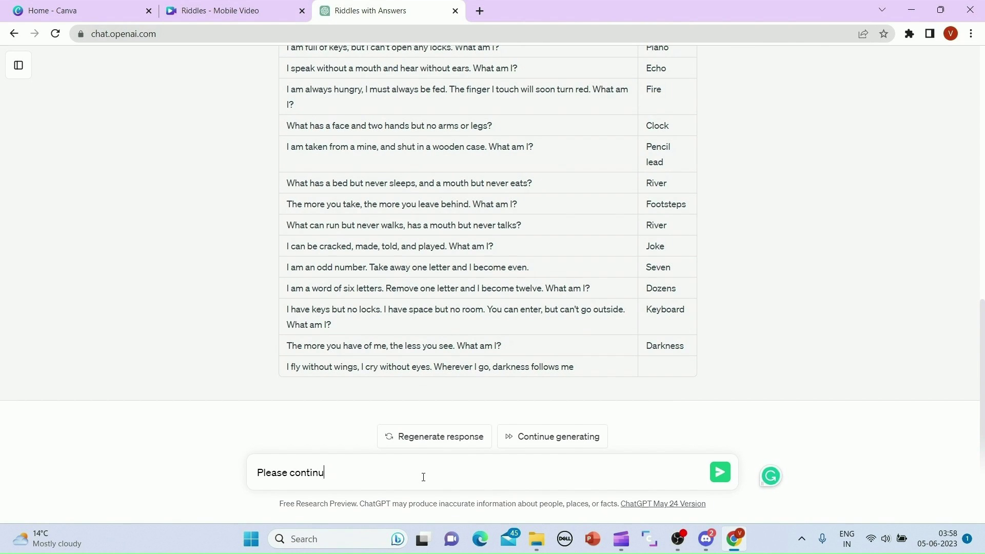
pyautogui.write('e')
pyautogui.press('Return')
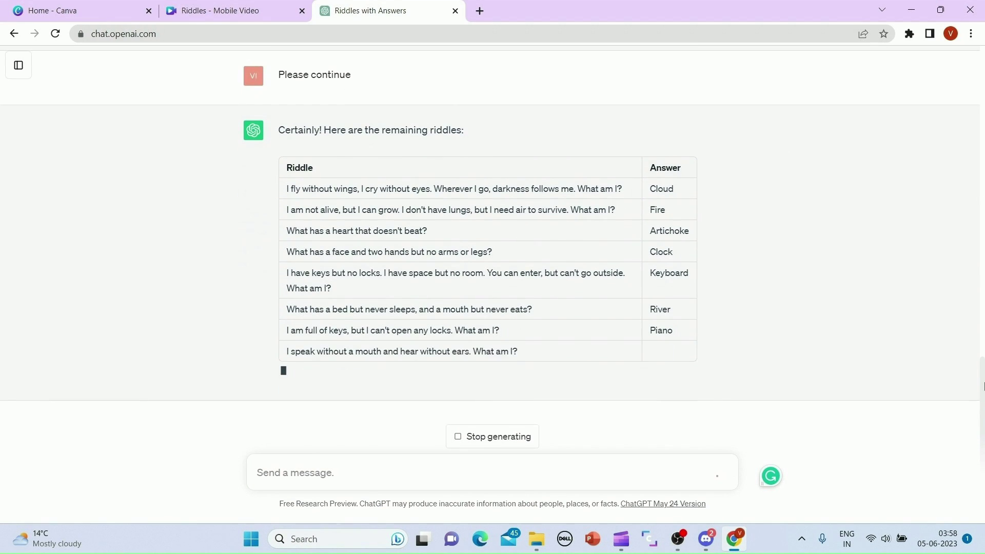
pyautogui.moveTo(984, 385); pyautogui.dragTo(983, 82)
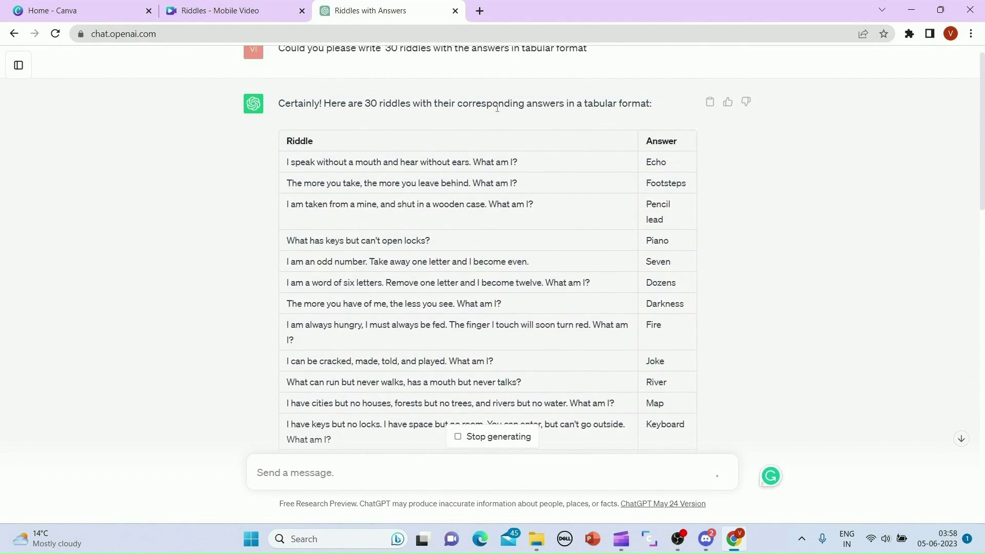
# Switch back to Canva, play the downloaded Riddles.mp4 and close the media player.
pyautogui.click(186, 9)
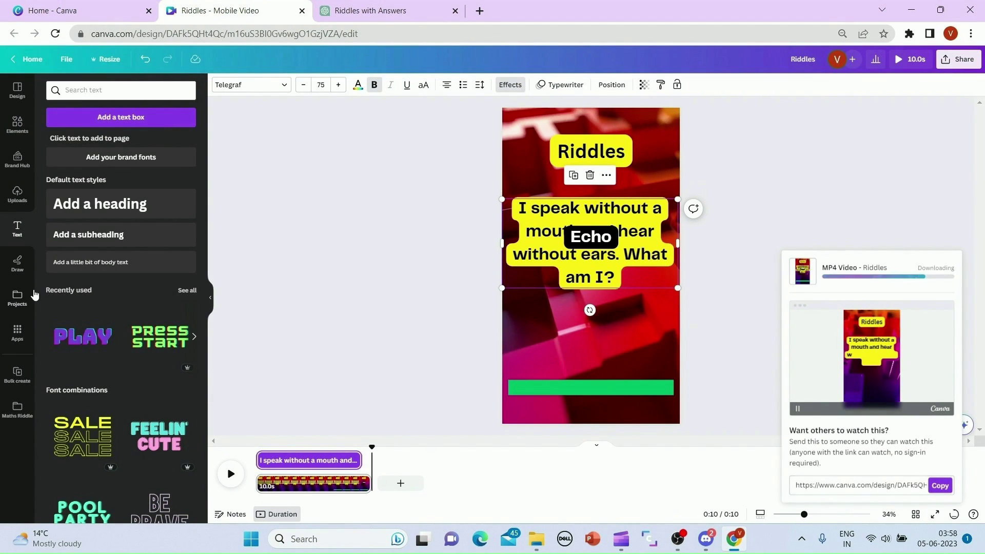
pyautogui.click(17, 333)
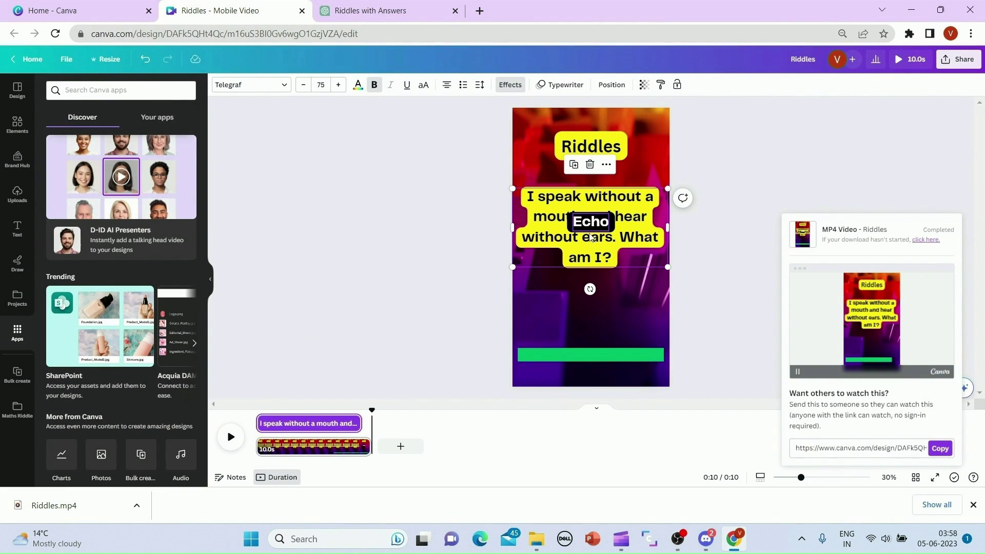
pyautogui.click(63, 513)
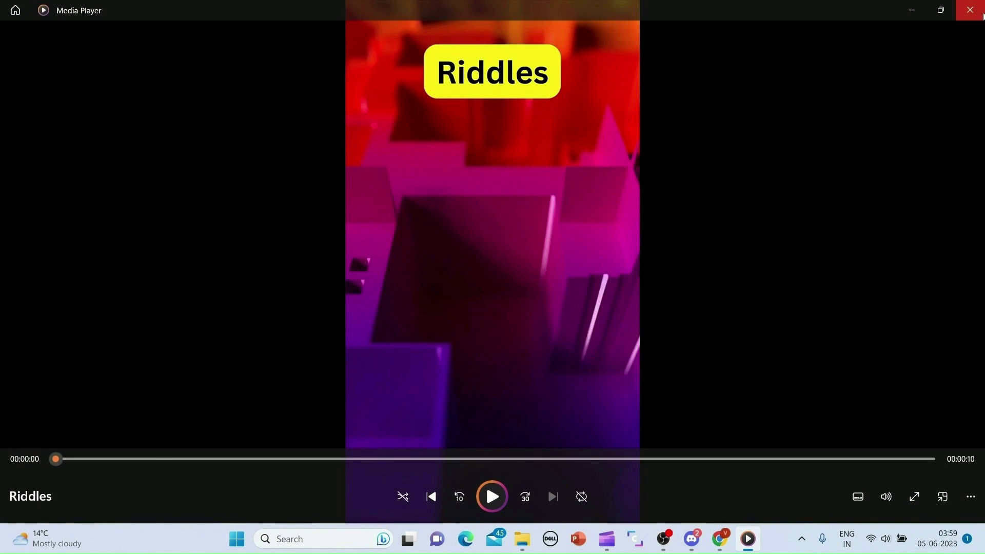
pyautogui.click(970, 10)
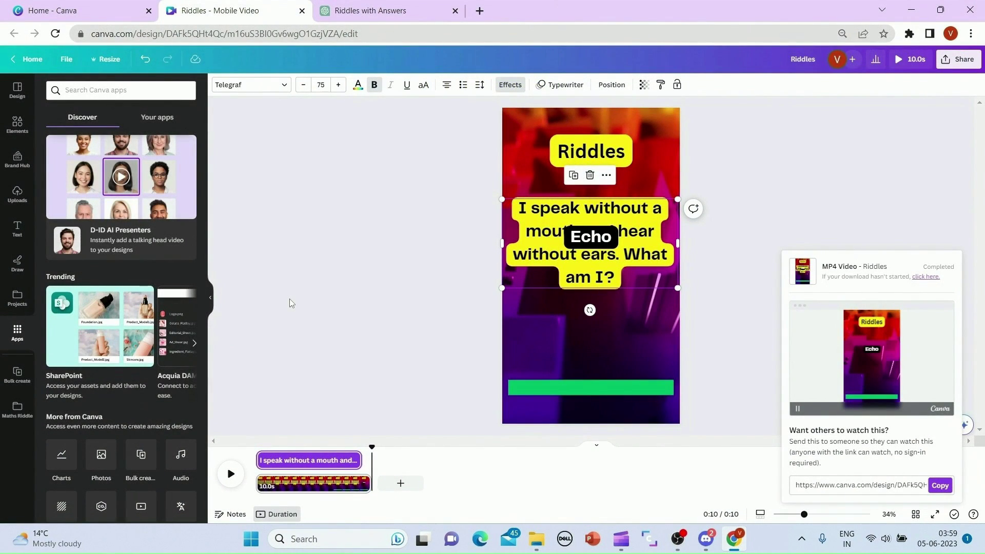
# Search the Canva apps for "bulk" and open the Bulk create app.
pyautogui.click(16, 336)
pyautogui.click(129, 91)
pyautogui.write('b')
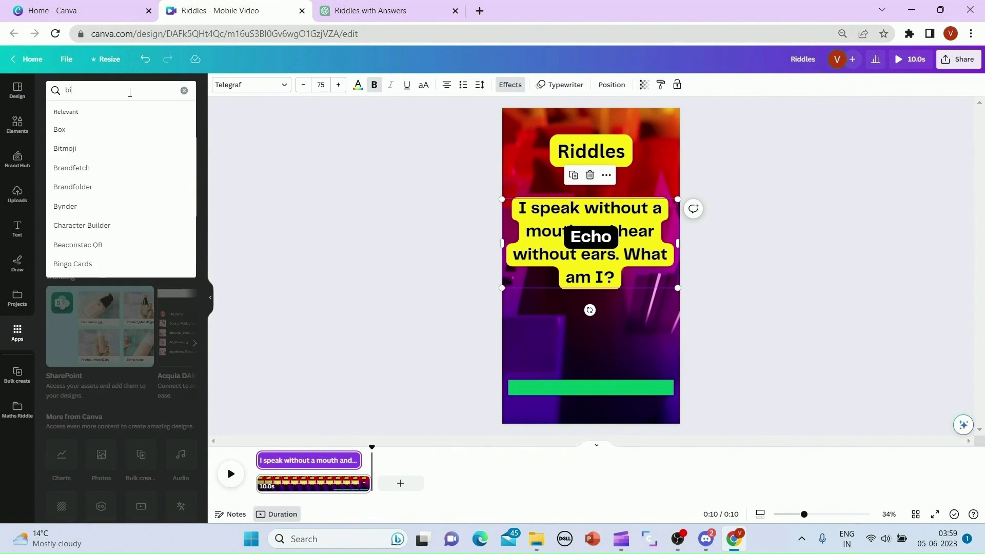
pyautogui.write('ul')
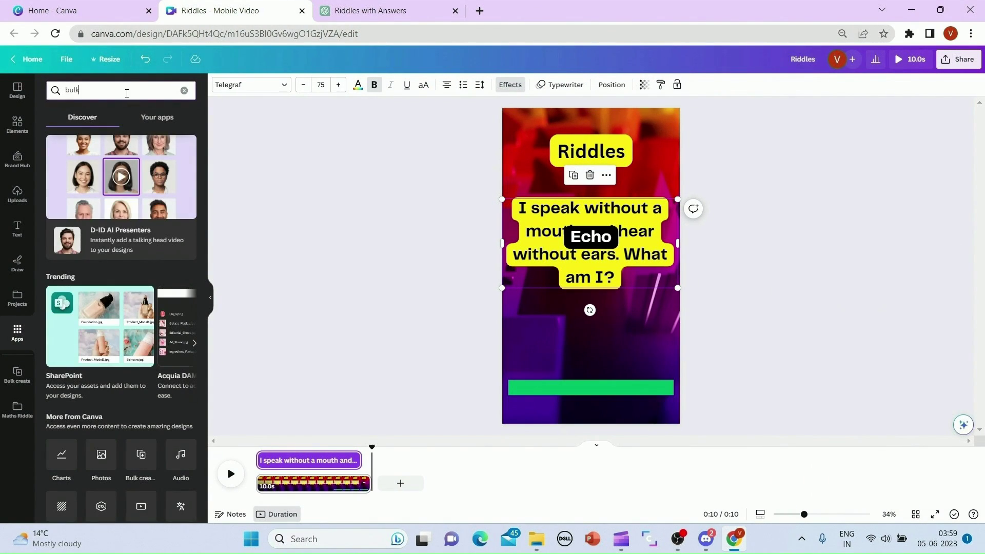
pyautogui.write('k')
pyautogui.press('Return')
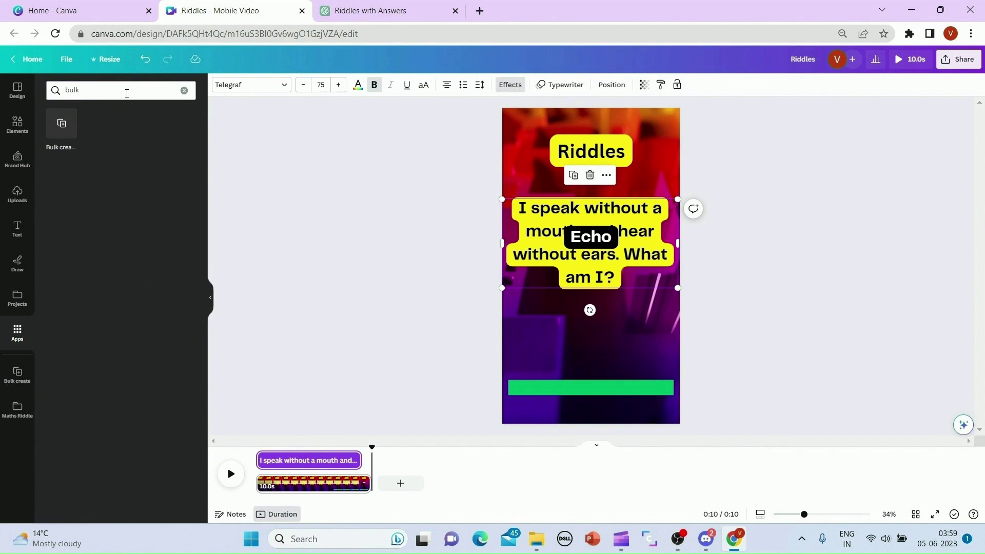
pyautogui.click(61, 125)
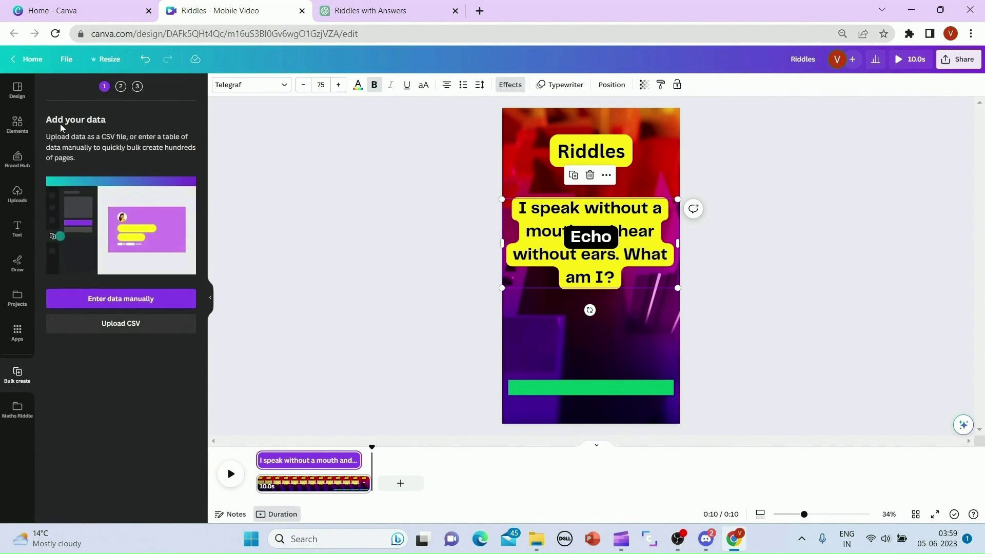
# Enter the bulk data manually by clearing the sample table and pasting the copied riddles and answers starting at the first column's header.
pyautogui.click(122, 301)
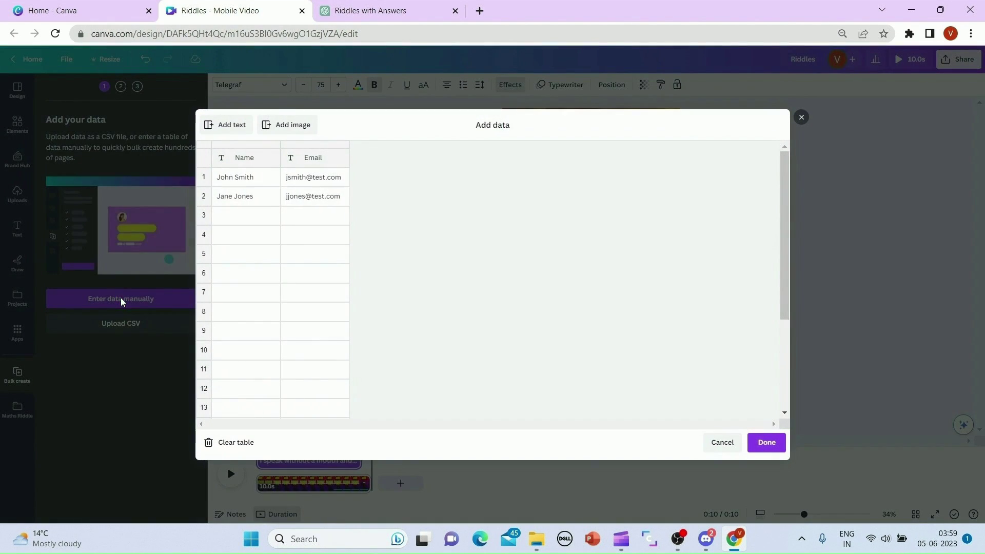
pyautogui.click(242, 448)
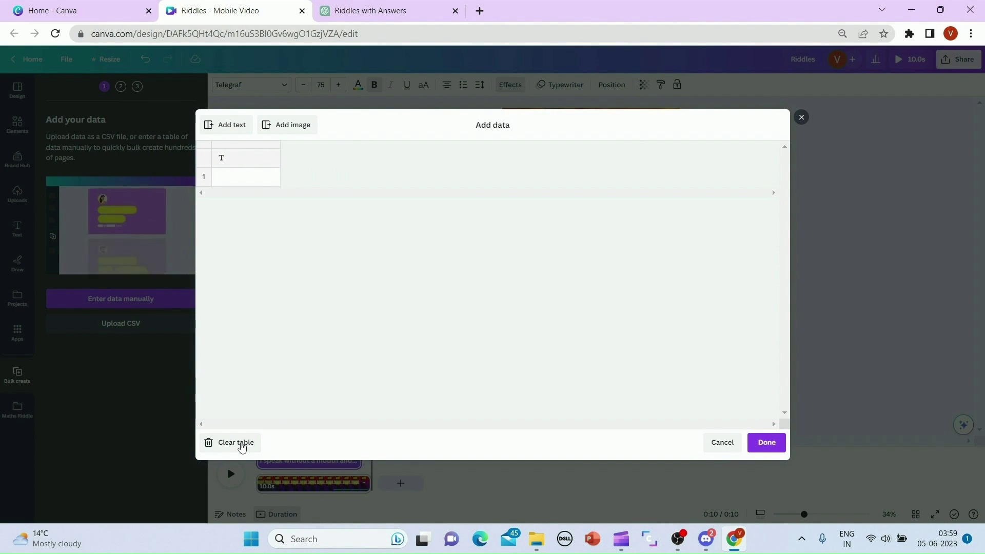
pyautogui.click(231, 162)
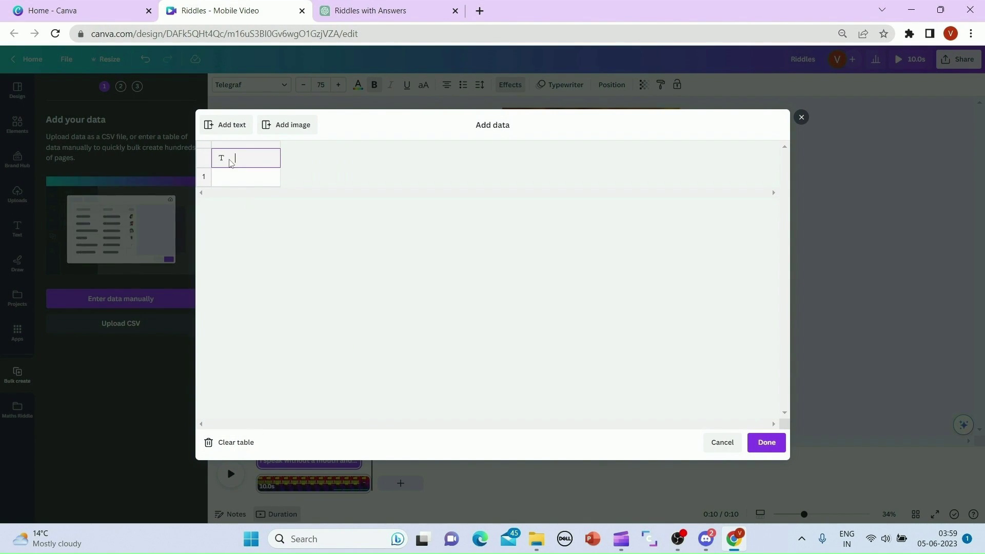
pyautogui.hotkey('ctrl', 'v')
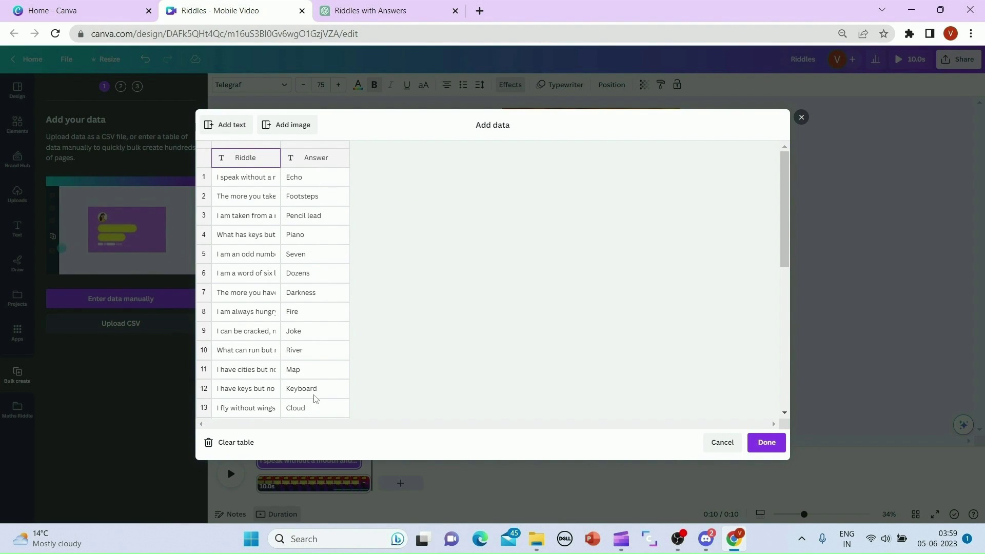
pyautogui.click(764, 445)
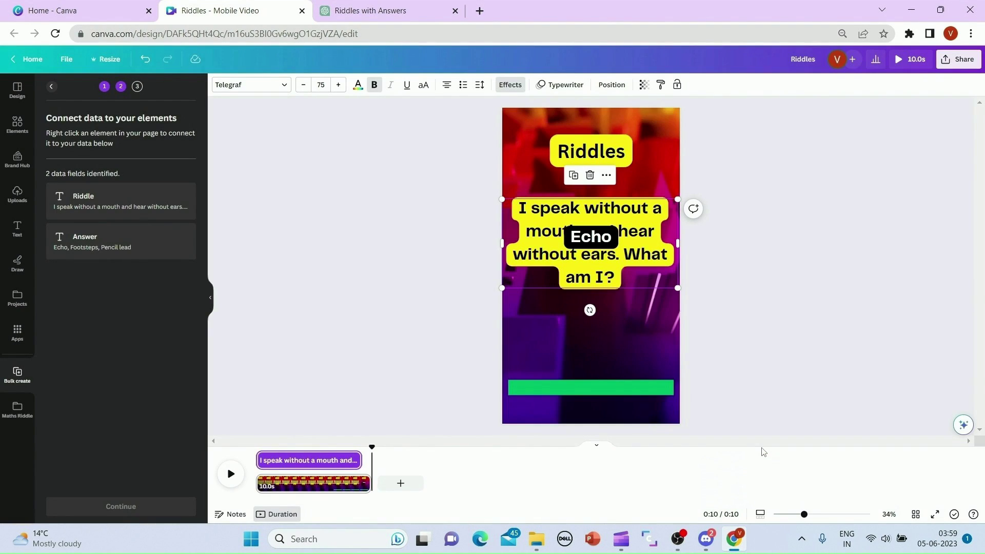
pyautogui.click(549, 211)
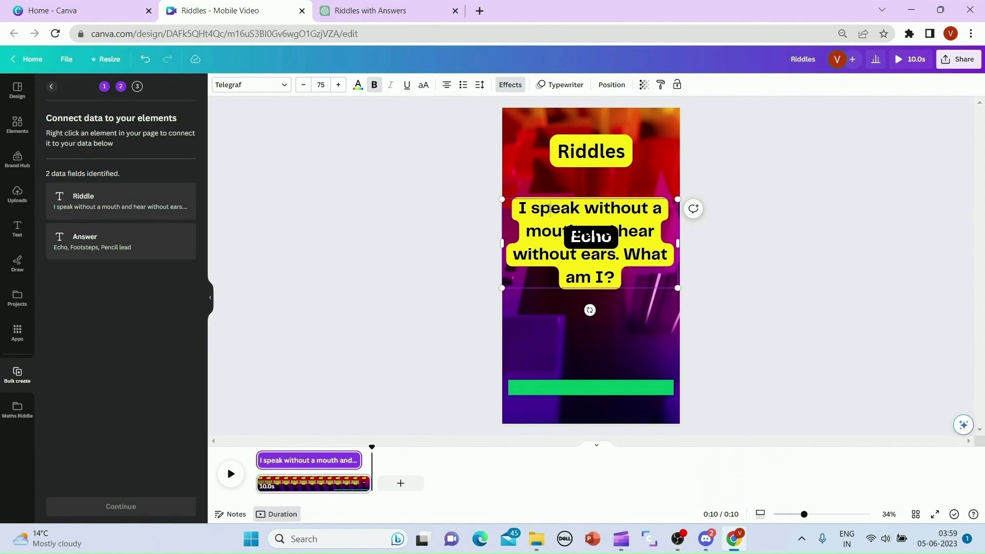
pyautogui.rightClick(606, 275)
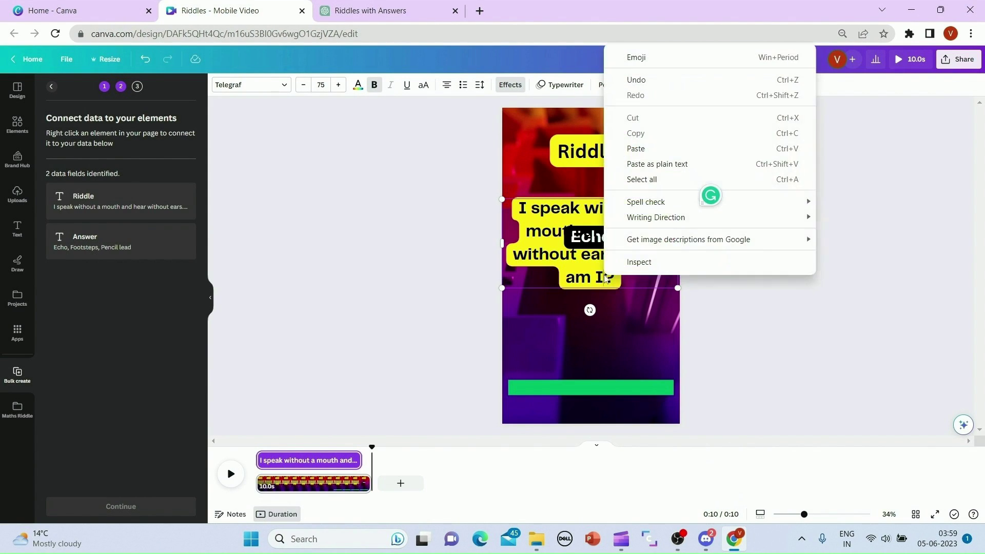
pyautogui.click(515, 250)
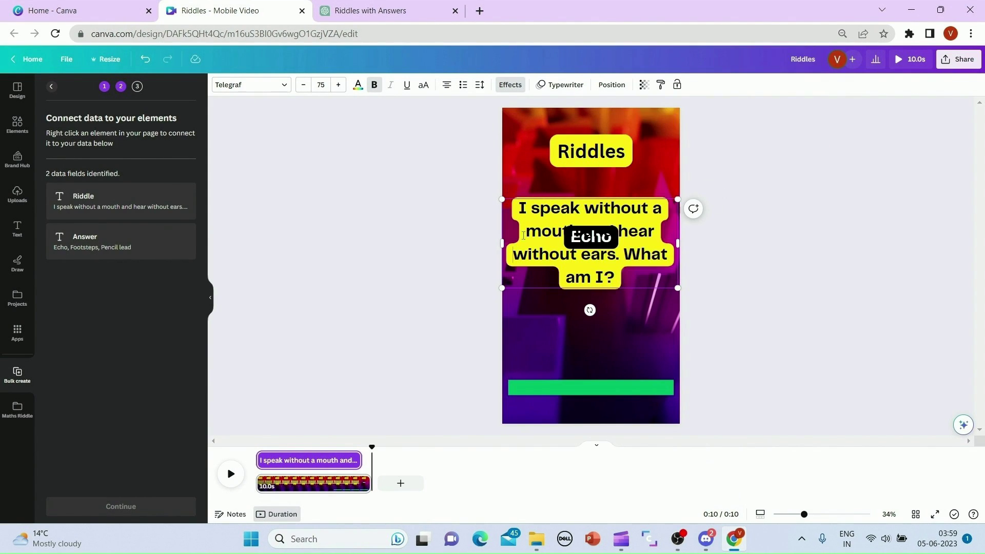
pyautogui.click(582, 198)
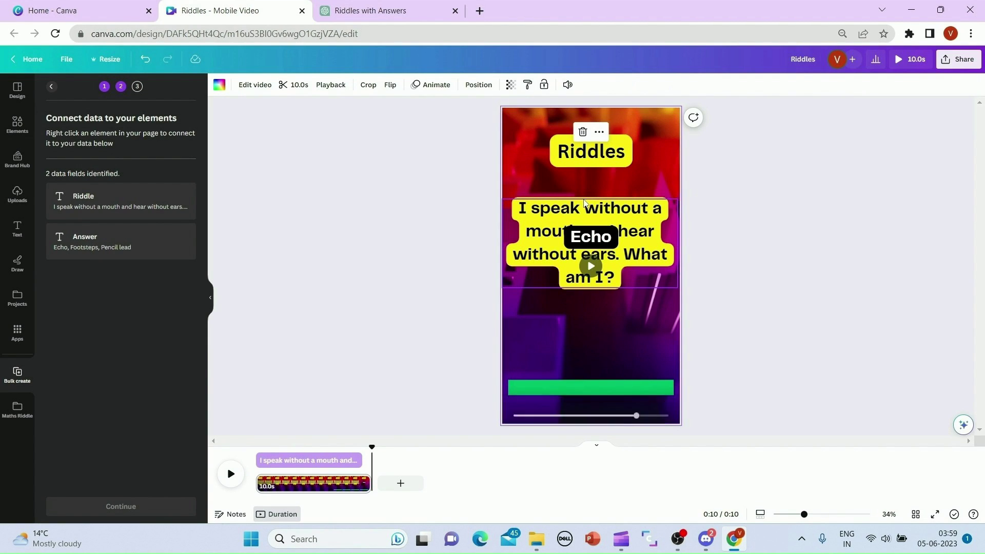
# Connect the riddle question text box on the page to the Riddle data field.
pyautogui.rightClick(583, 202)
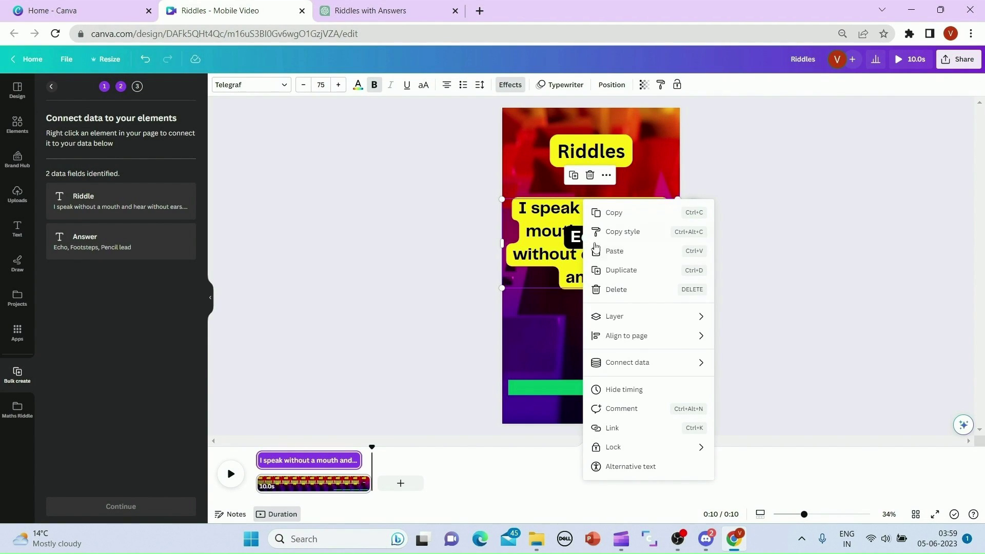
pyautogui.moveTo(626, 367)
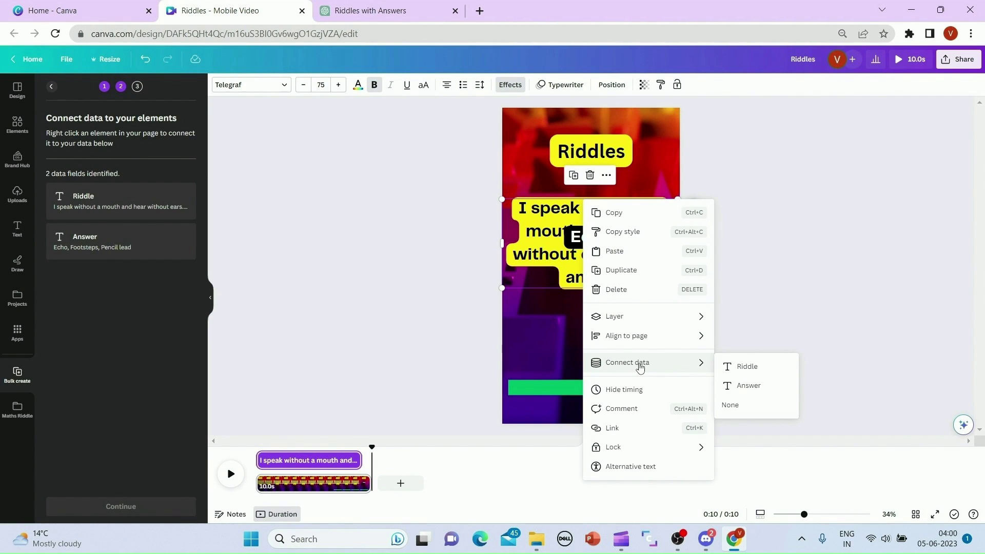
pyautogui.click(758, 369)
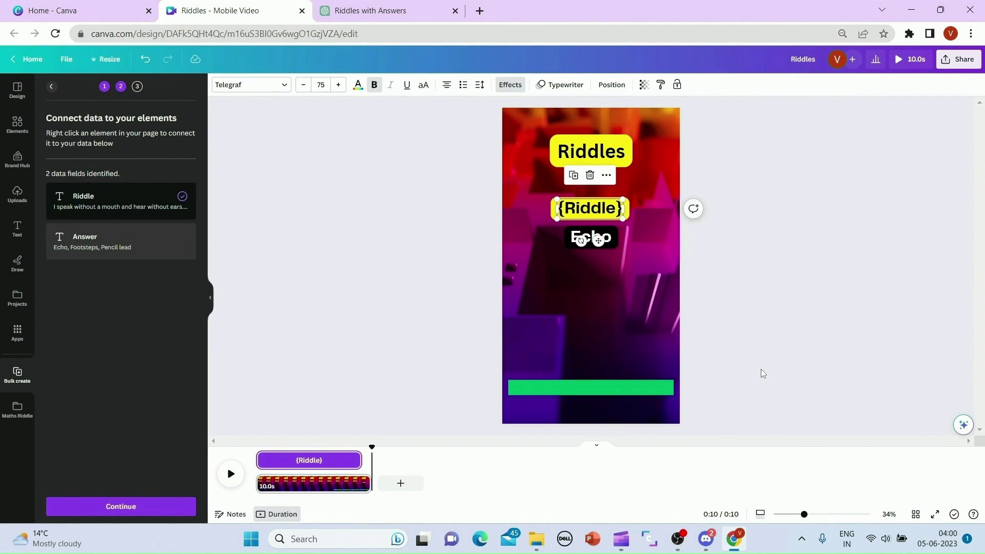
# Connect the Echo text to the Answer data field, and check the riddle table in ChatGPT before returning to the Canva design.
pyautogui.click(616, 239)
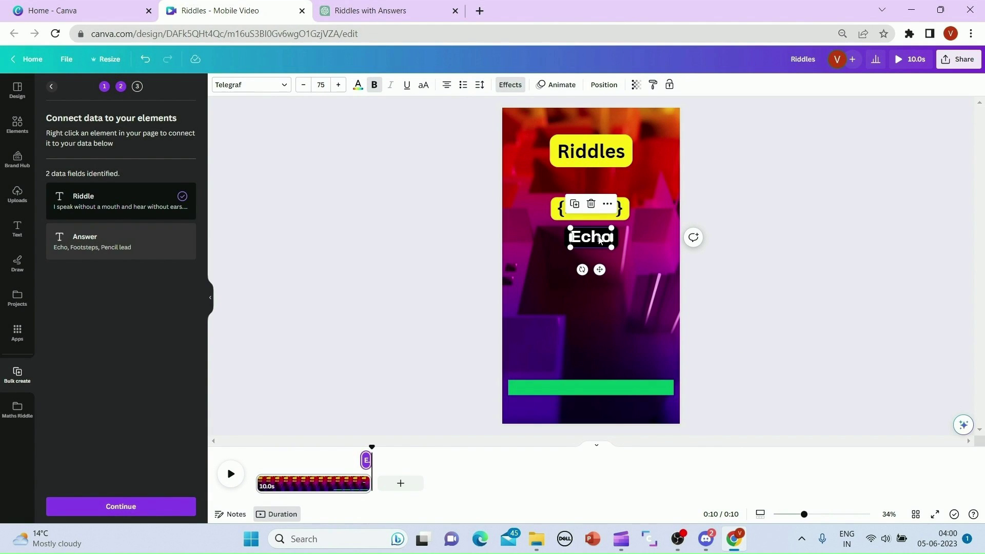
pyautogui.rightClick(601, 240)
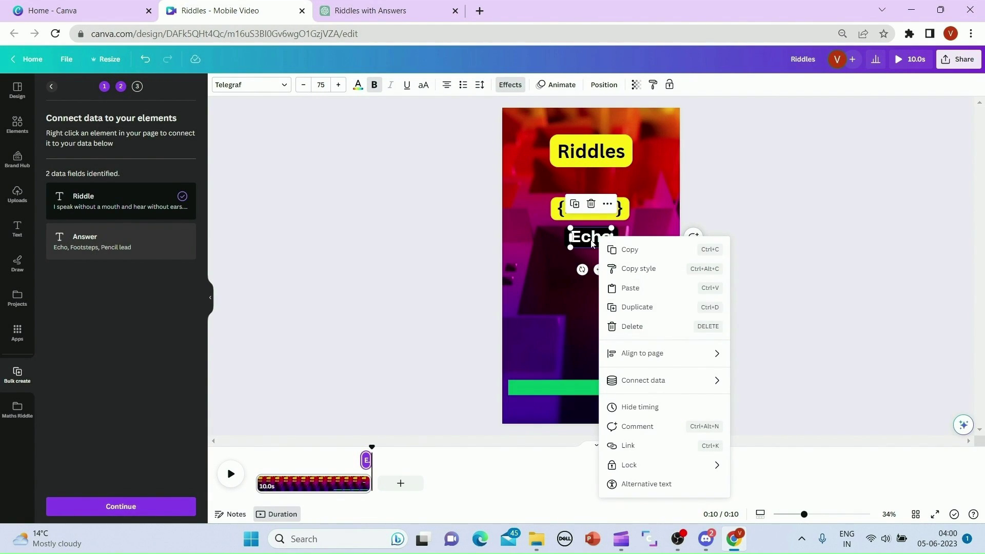
pyautogui.moveTo(687, 382)
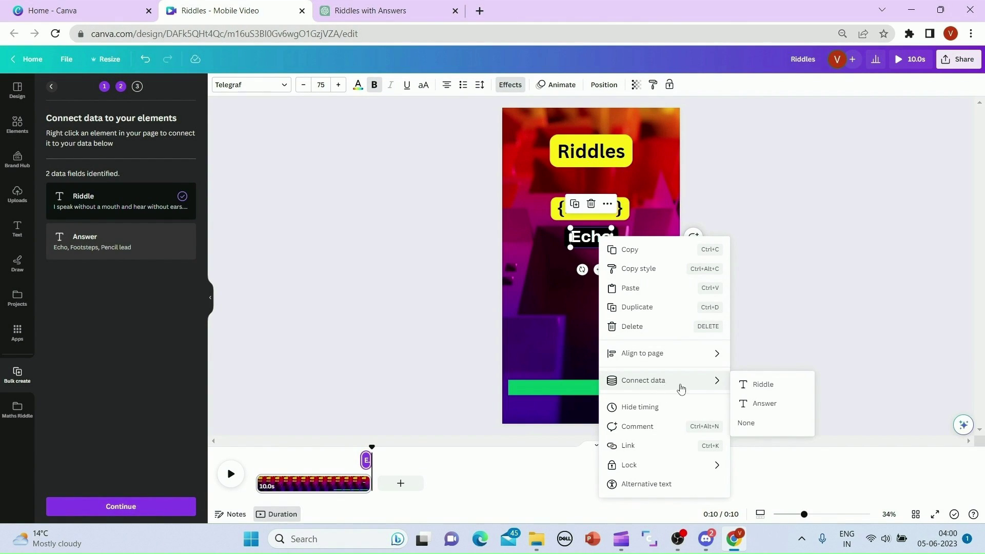
pyautogui.click(768, 406)
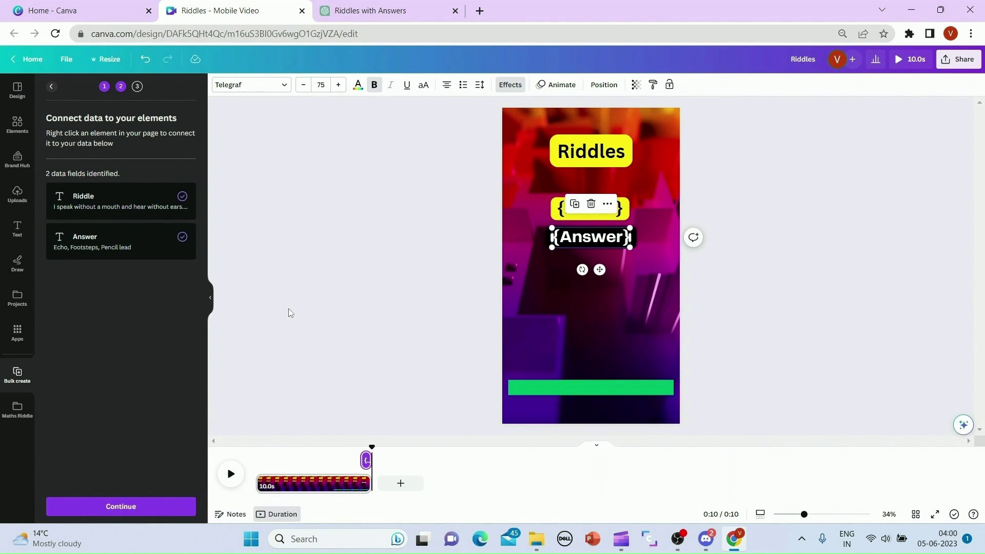
pyautogui.click(366, 10)
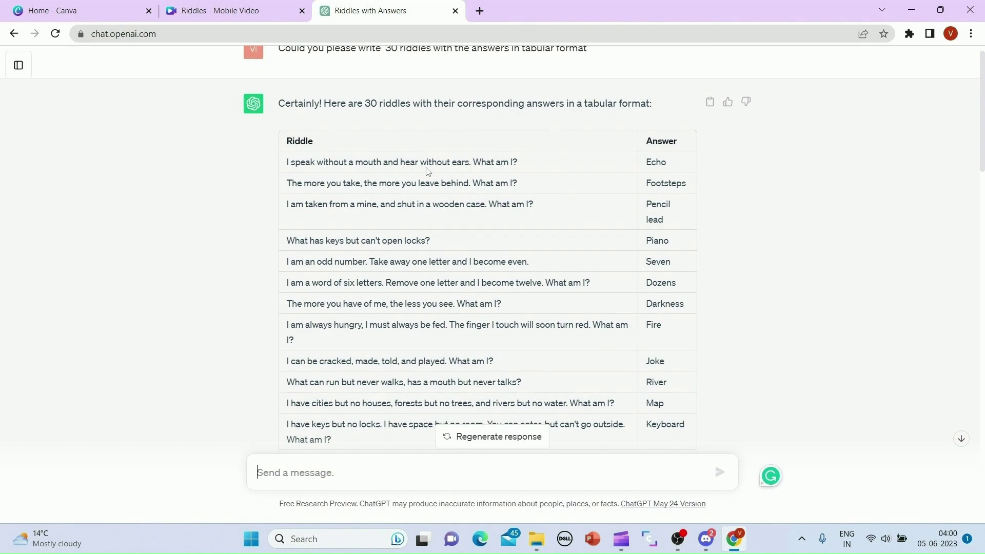
pyautogui.click(222, 5)
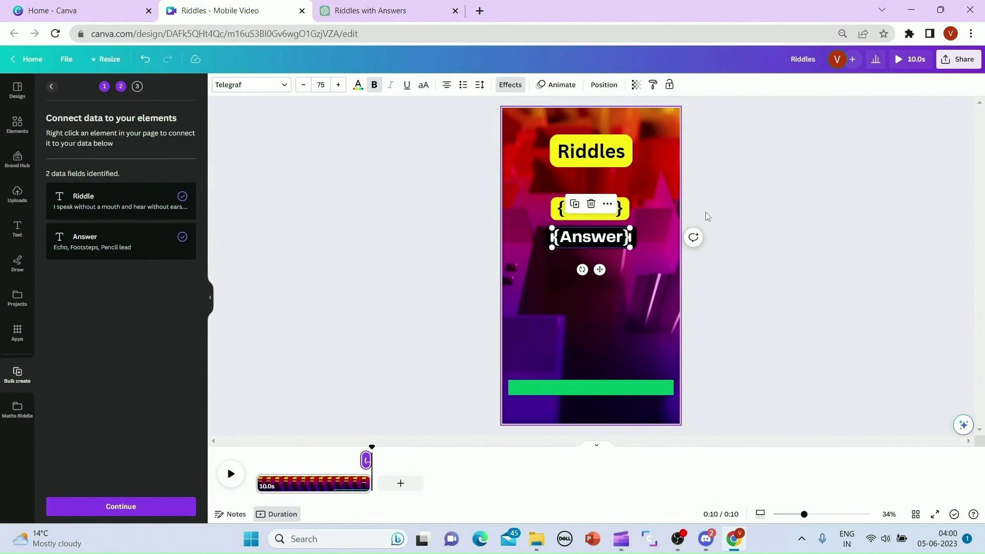
pyautogui.click(789, 219)
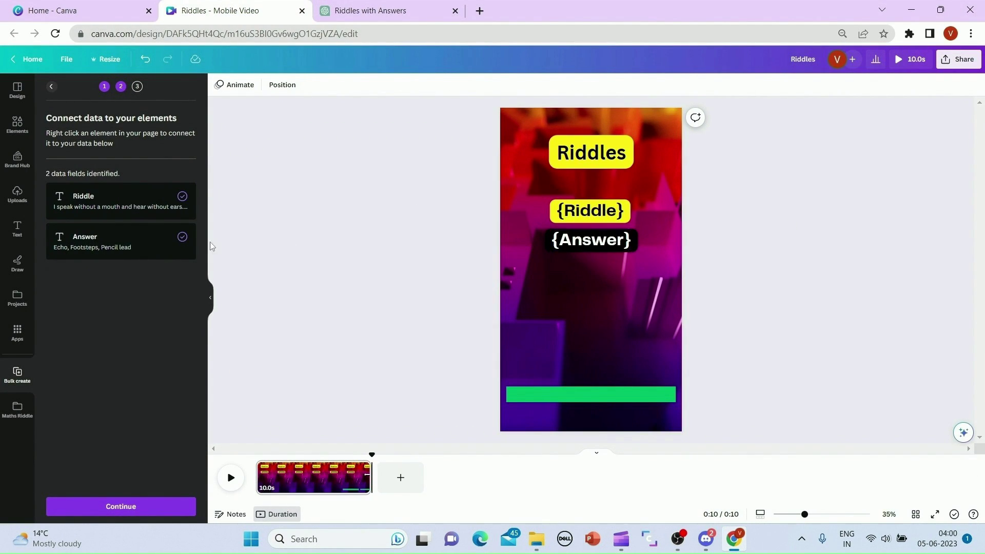
# Continue to applying the data, review the riddle list with all entries selected, and generate the 30 pages.
pyautogui.click(126, 511)
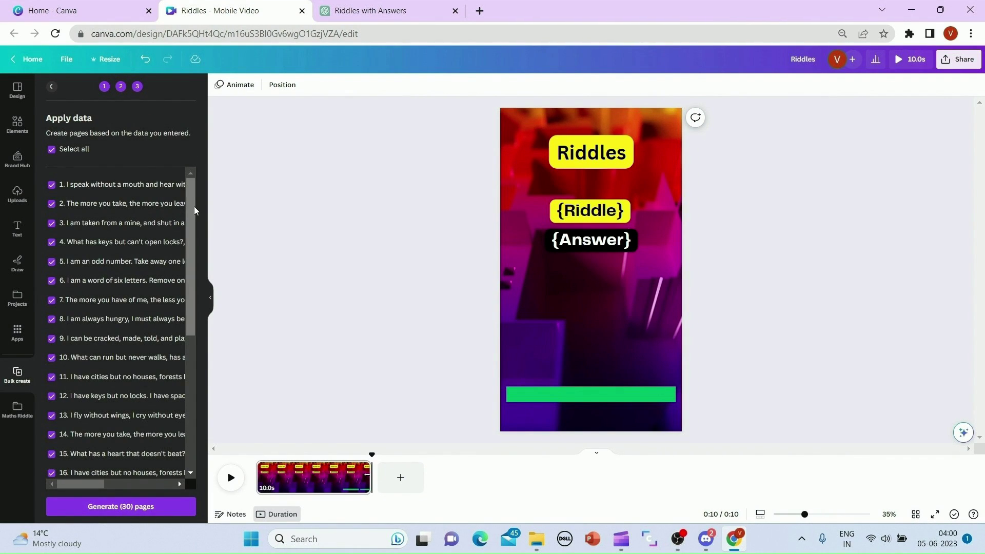
pyautogui.moveTo(193, 214); pyautogui.dragTo(195, 393)
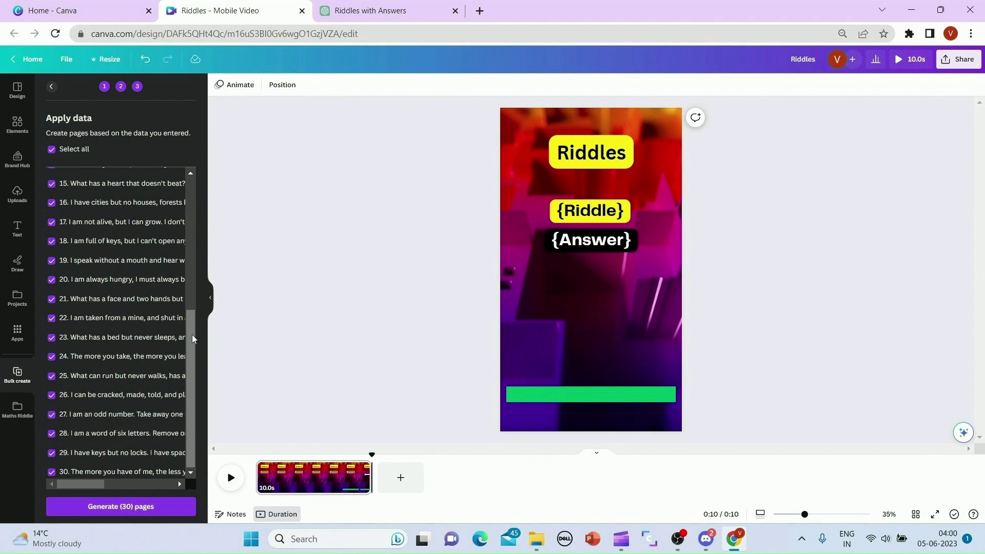
pyautogui.moveTo(193, 319); pyautogui.dragTo(193, 187)
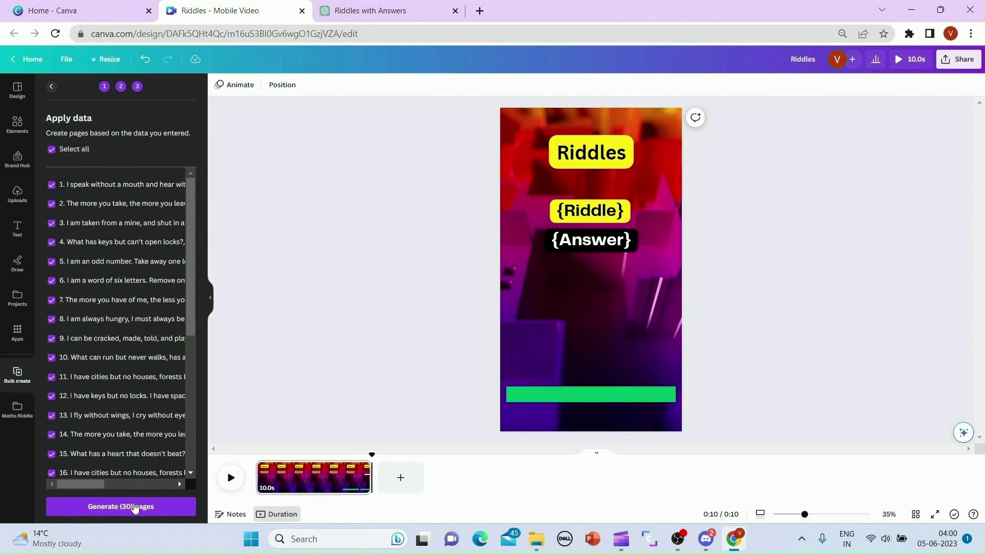
pyautogui.click(134, 507)
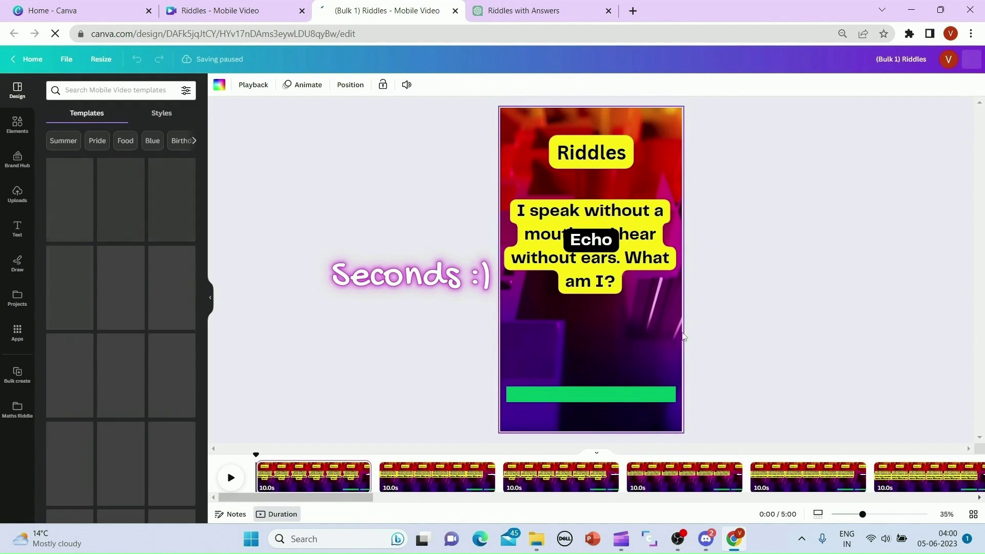
# Examine the second and third generated pages in the new bulk design's timeline.
pyautogui.click(437, 486)
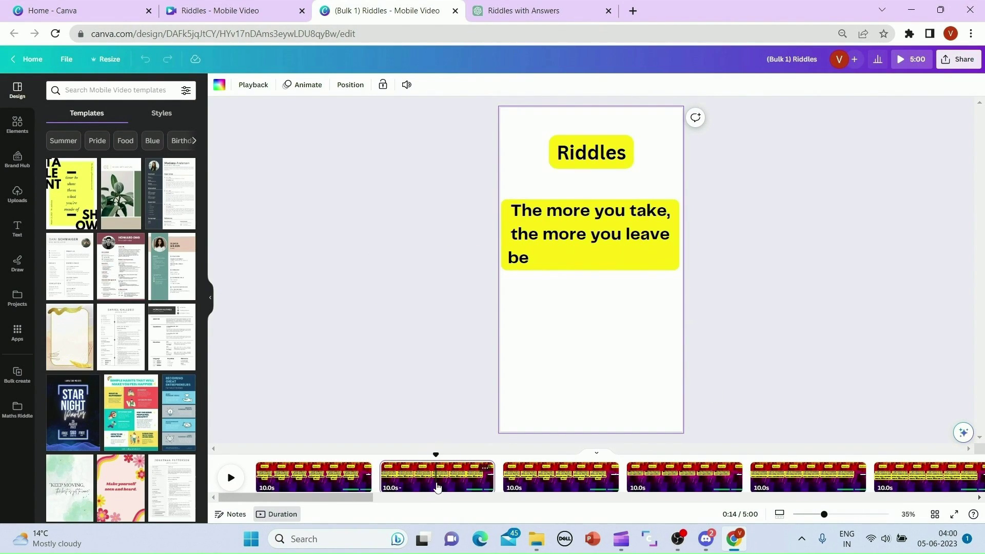
pyautogui.click(573, 483)
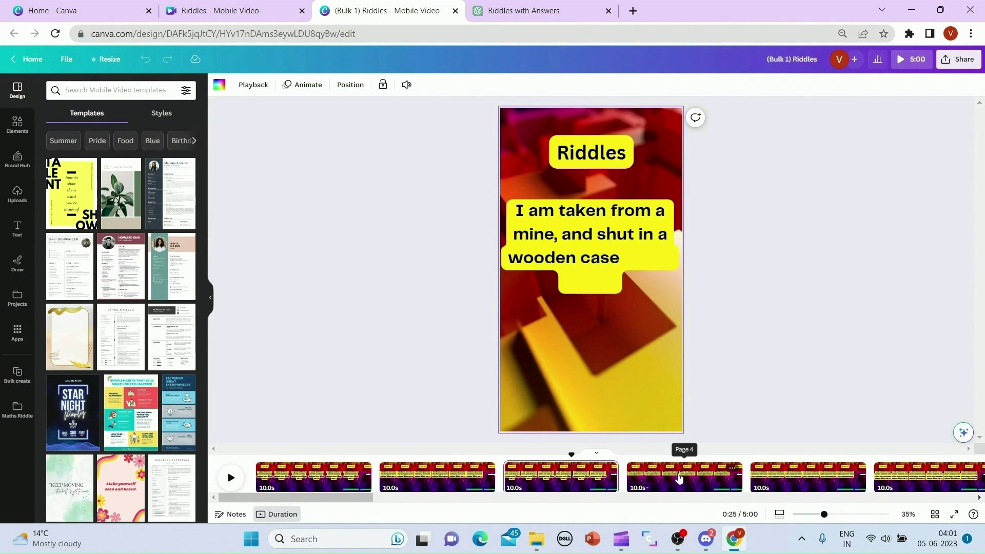